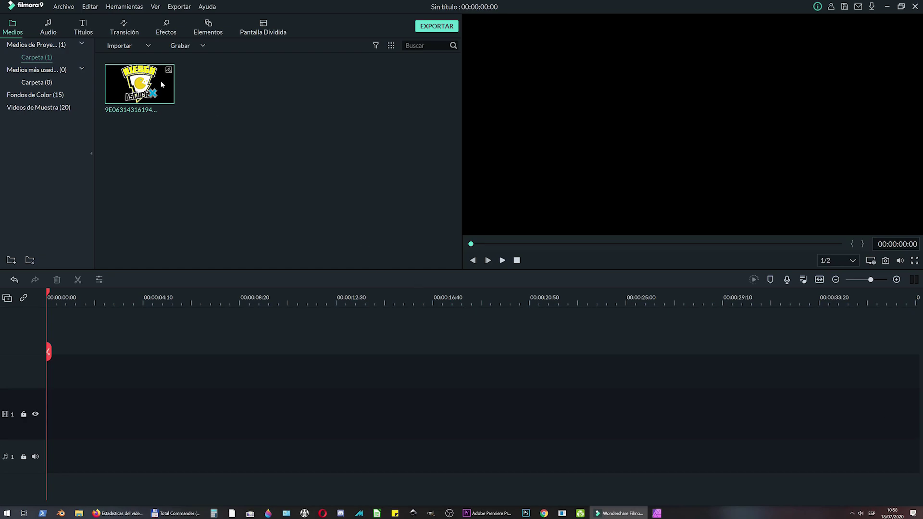
Step: Place the logo image at the start of video track 2 and the Verde colour background beneath it on track 1
{"action": "left_click_drag", "start_coordinate": [119, 77], "coordinate": [52, 426]}
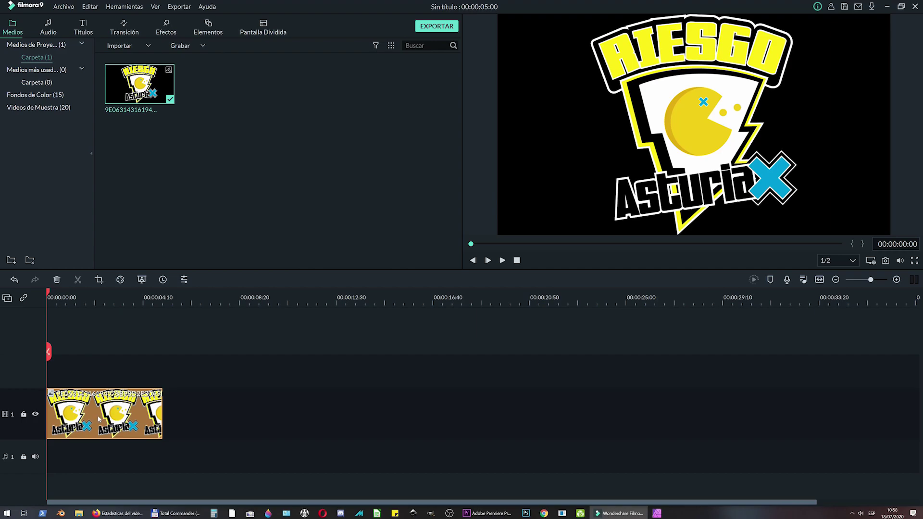
{"action": "left_click_drag", "start_coordinate": [99, 419], "coordinate": [96, 387]}
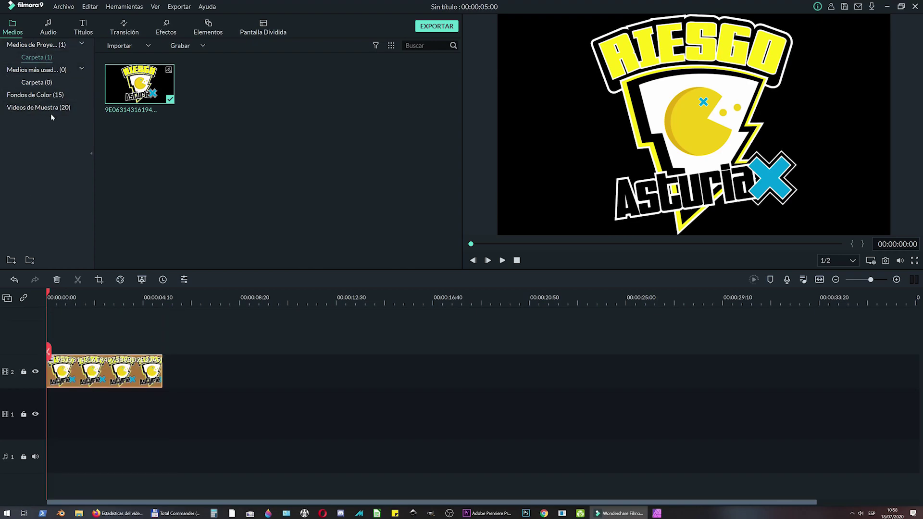
{"action": "left_click", "coordinate": [45, 94]}
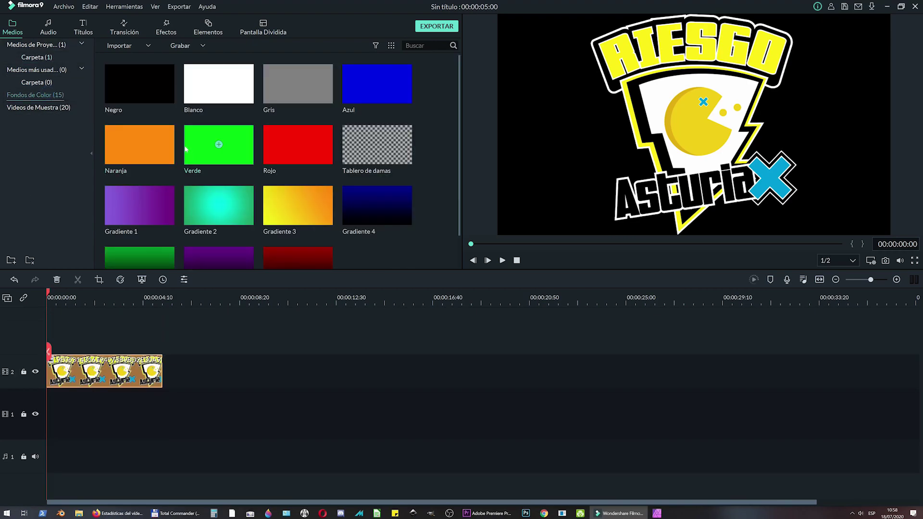
{"action": "left_click_drag", "start_coordinate": [192, 152], "coordinate": [19, 420]}
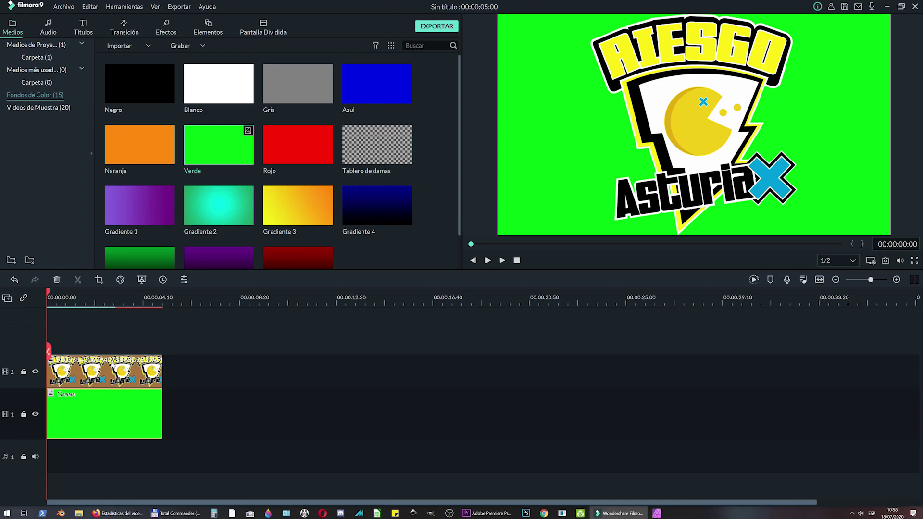
Step: Scale the logo clip on track 2 down to 59.31%
{"action": "double_click", "coordinate": [102, 368]}
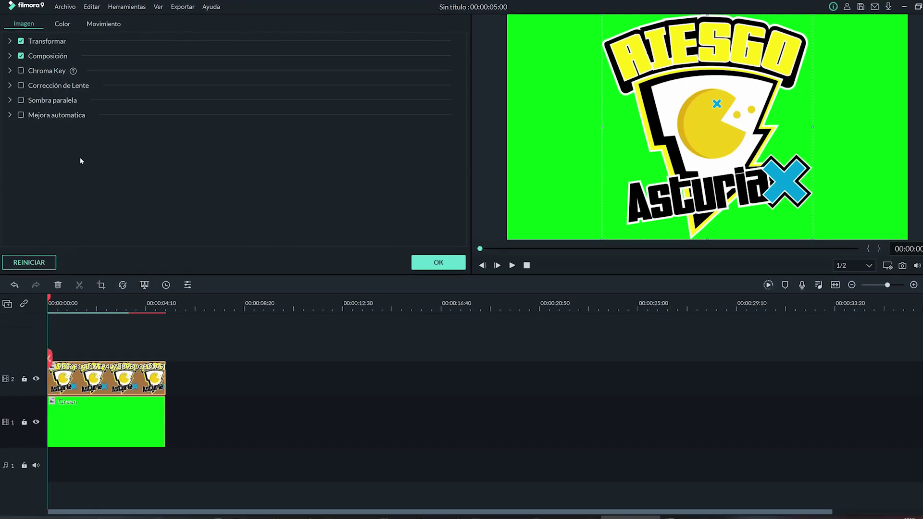
{"action": "left_click", "coordinate": [12, 49]}
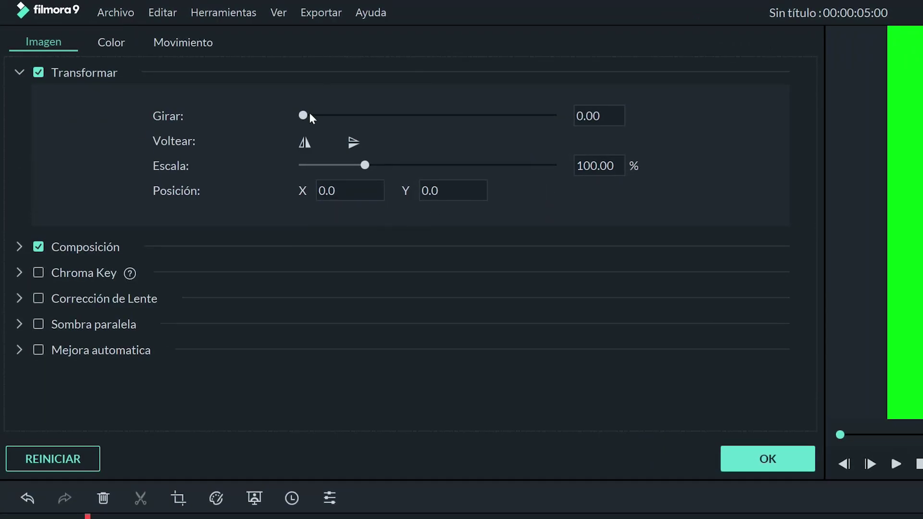
{"action": "left_click_drag", "start_coordinate": [365, 164], "coordinate": [344, 167]}
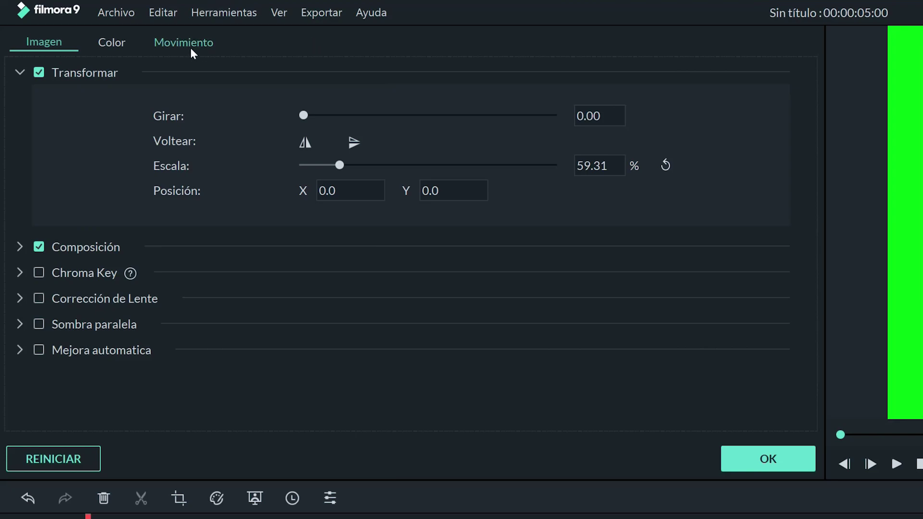
Step: Apply the "Girar a la derecha" motion to the logo clip and play back the animation
{"action": "left_click", "coordinate": [189, 48]}
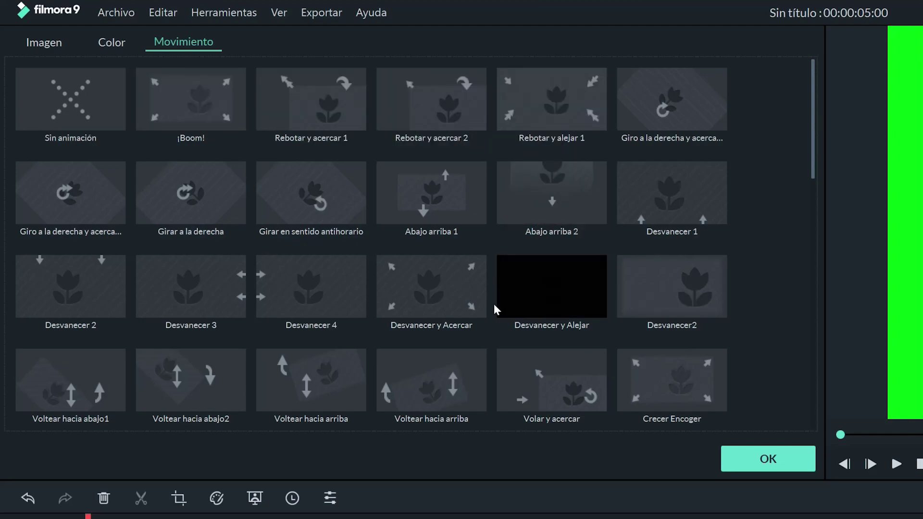
{"action": "scroll", "coordinate": [457, 346], "scroll_direction": "down", "scroll_amount": 10}
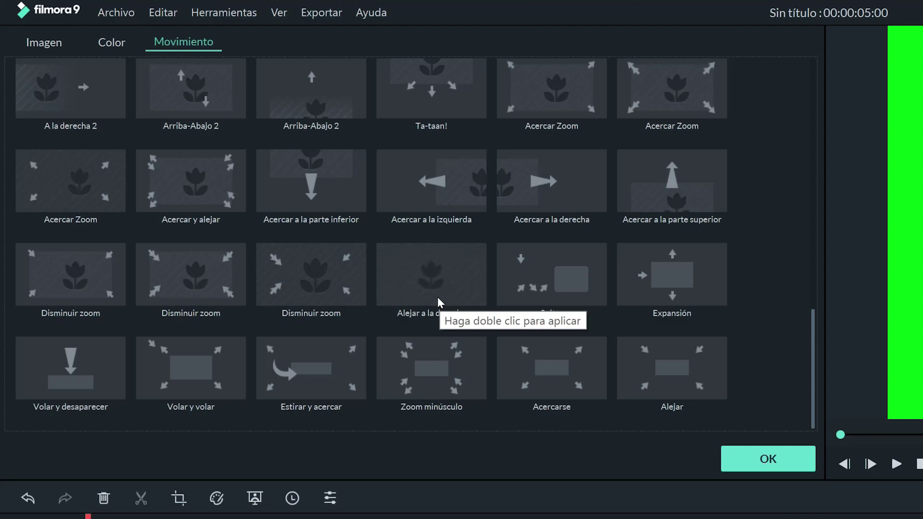
{"action": "scroll", "coordinate": [437, 301], "scroll_direction": "up", "scroll_amount": 10}
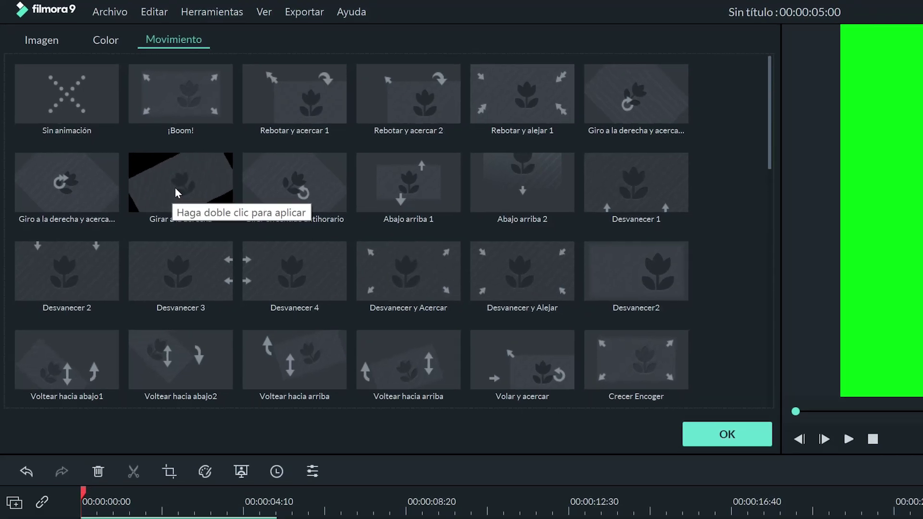
{"action": "double_click", "coordinate": [184, 201]}
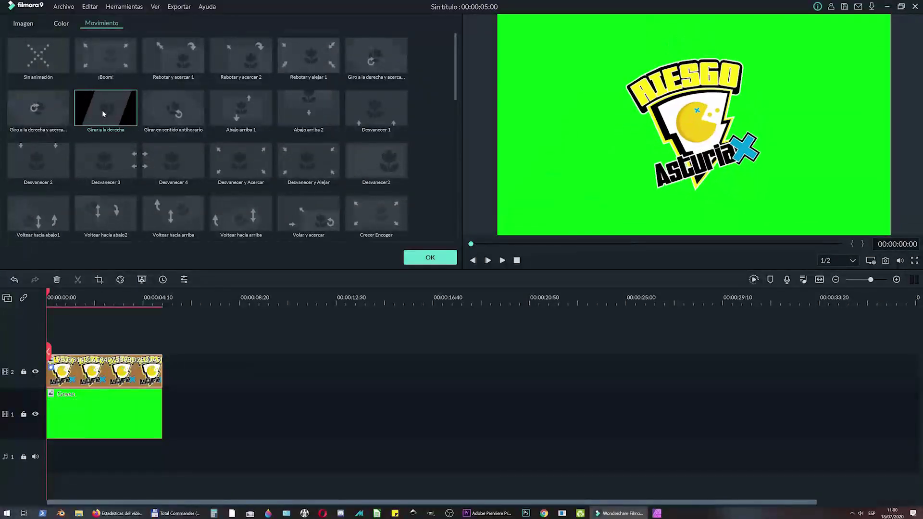
{"action": "left_click", "coordinate": [430, 258]}
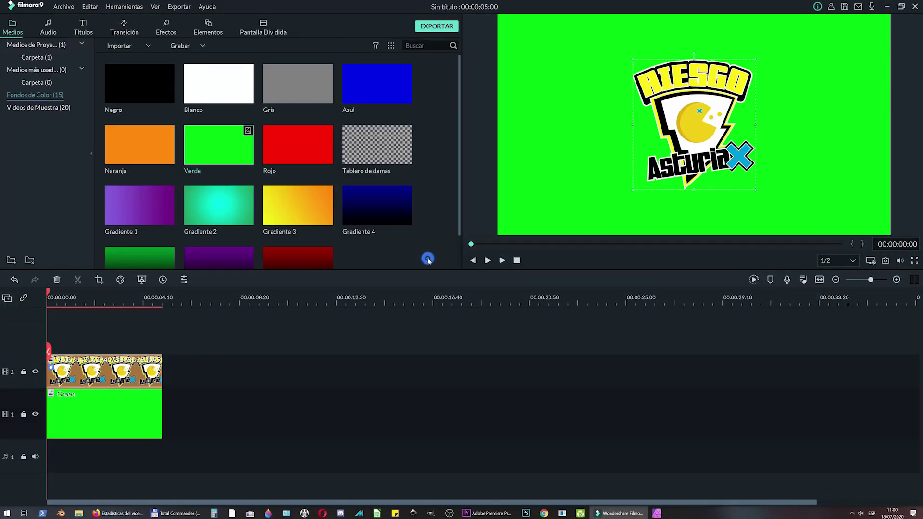
{"action": "left_click", "coordinate": [502, 261]}
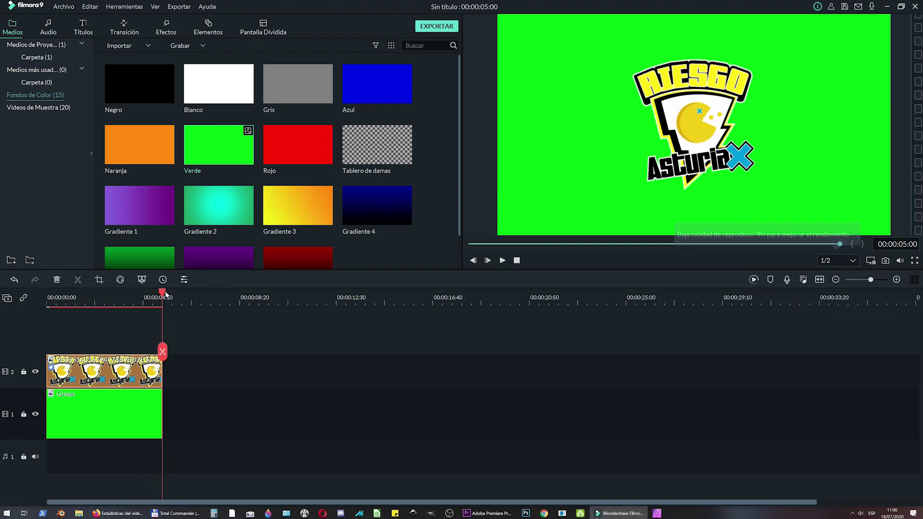
{"action": "left_click_drag", "start_coordinate": [163, 296], "coordinate": [163, 330]}
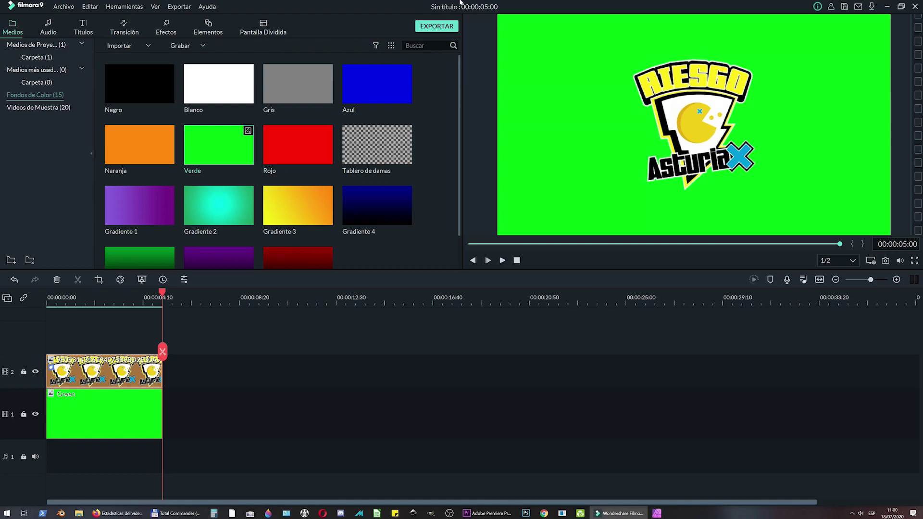
Step: Export the rotating logo as an MKV file named rotacion1, then close the export windows
{"action": "left_click", "coordinate": [436, 26]}
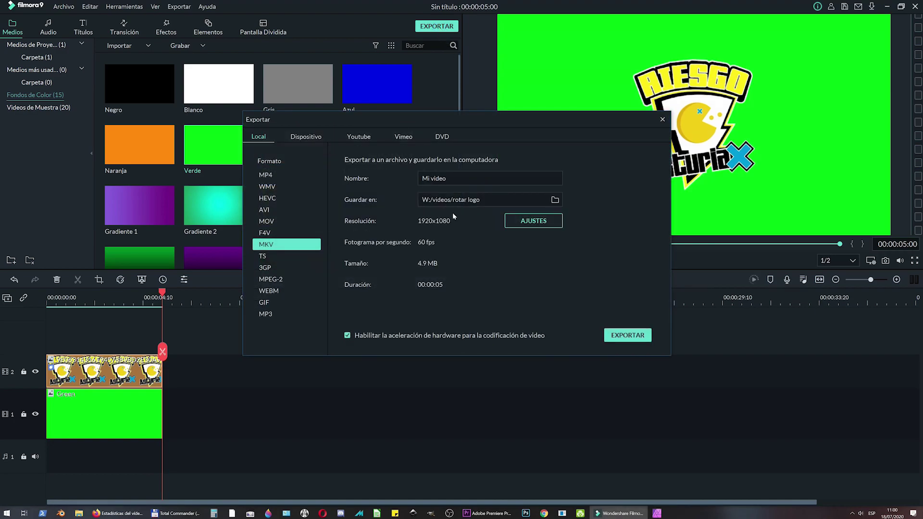
{"action": "left_click_drag", "start_coordinate": [459, 178], "coordinate": [411, 180]}
{"action": "type", "text": "rotacion1"}
{"action": "left_click", "coordinate": [625, 336]}
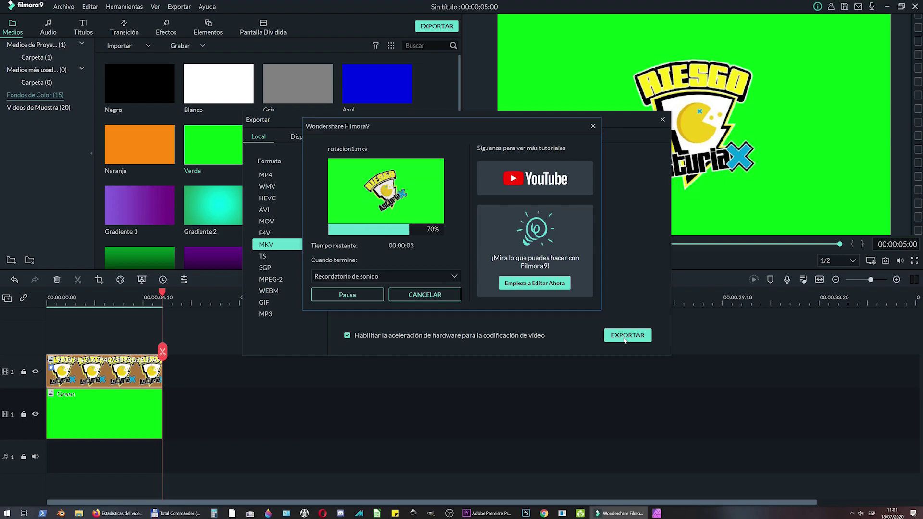
{"action": "left_click", "coordinate": [593, 125]}
{"action": "left_click", "coordinate": [663, 120]}
Step: Delete the logo and green background clips from the timeline
{"action": "left_click_drag", "start_coordinate": [202, 336], "coordinate": [70, 466]}
{"action": "key", "text": "Delete"}
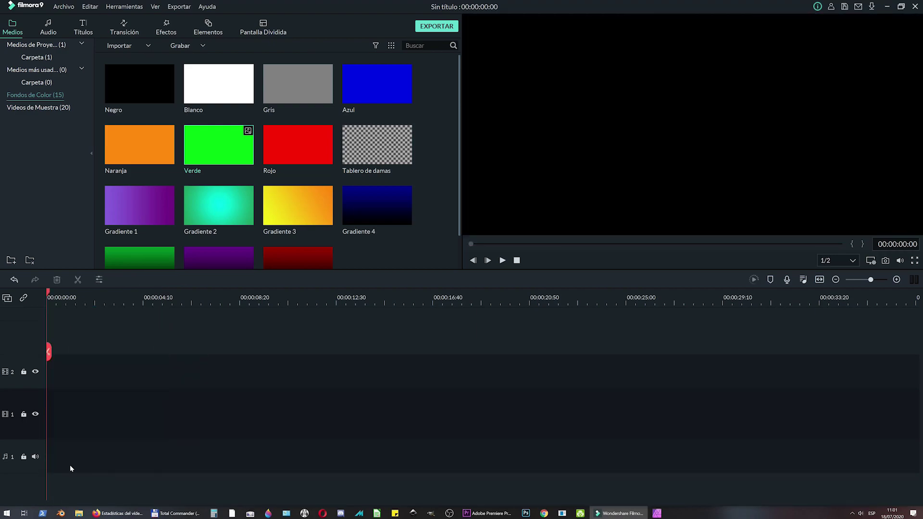
Step: Import rotacion1.mkv from the "rotar logo" folder inside videos on drive W into the project media
{"action": "left_click", "coordinate": [52, 45]}
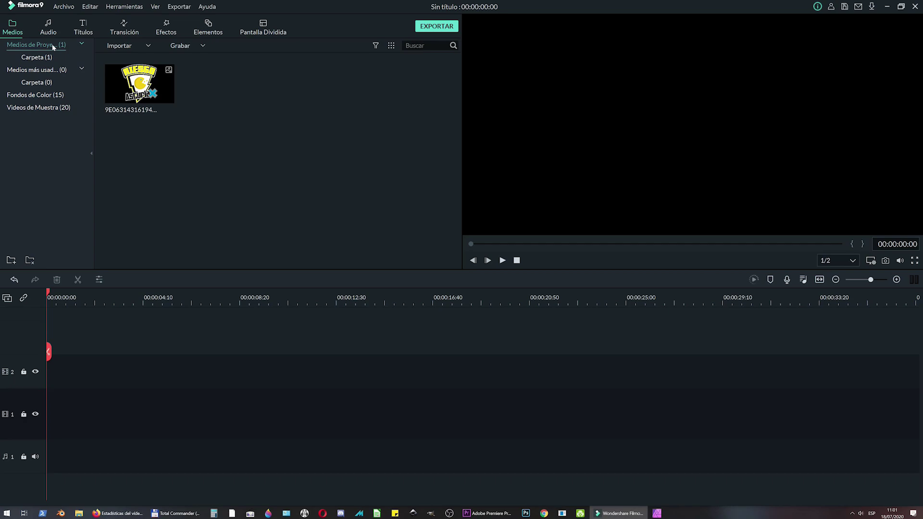
{"action": "key", "text": "ctrl+i"}
{"action": "left_click", "coordinate": [95, 16]}
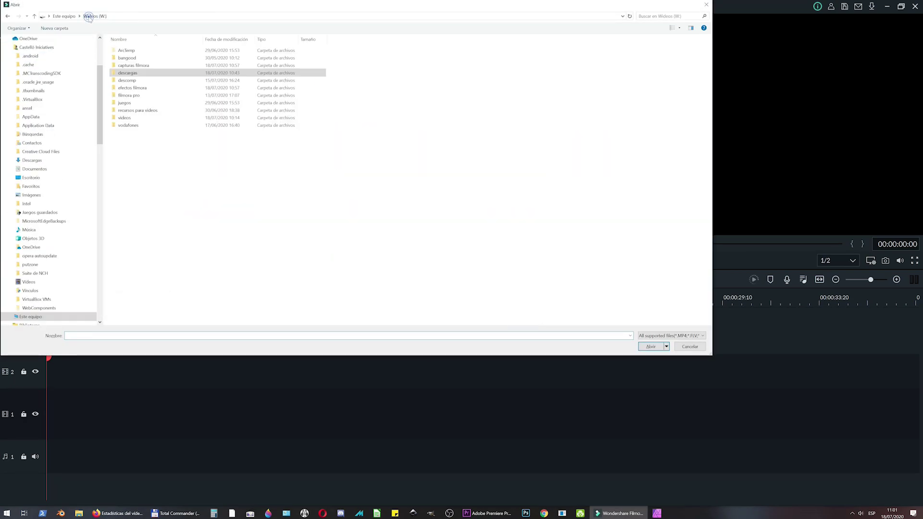
{"action": "double_click", "coordinate": [142, 118]}
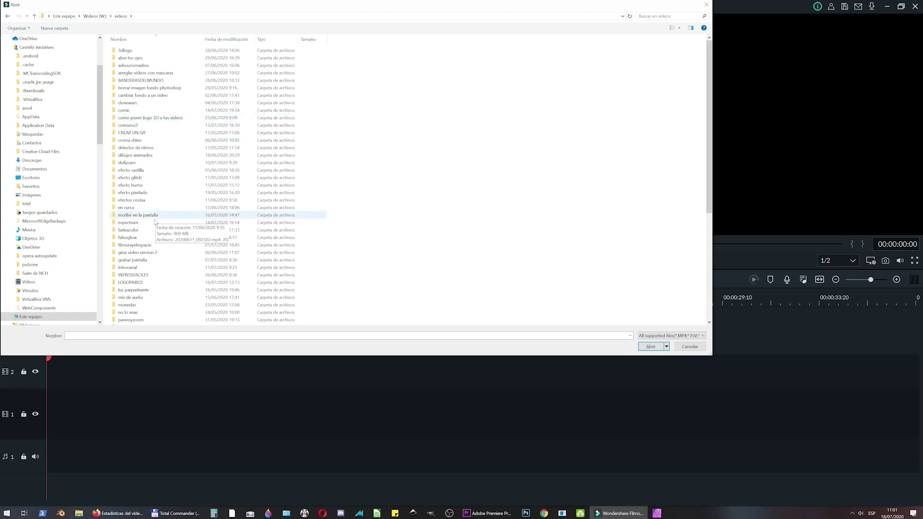
{"action": "scroll", "coordinate": [148, 243], "scroll_direction": "down", "scroll_amount": 5}
{"action": "double_click", "coordinate": [137, 274]}
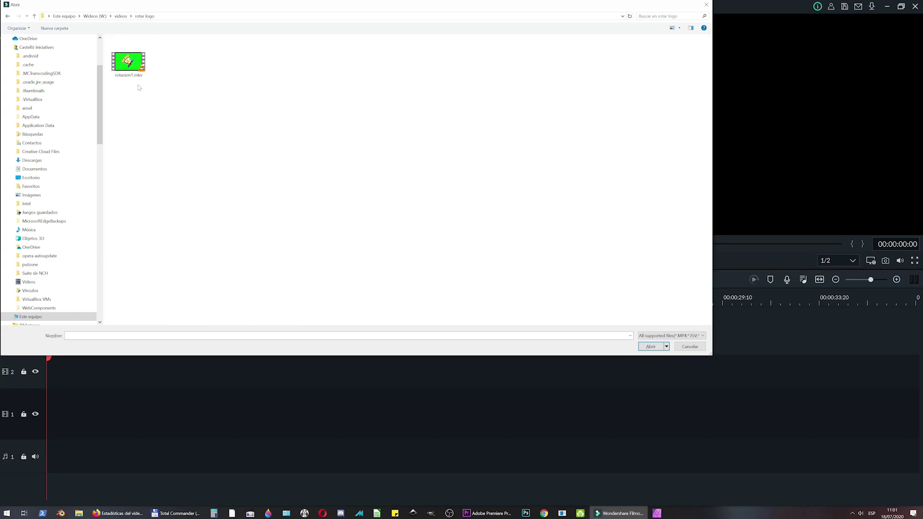
{"action": "left_click", "coordinate": [652, 347]}
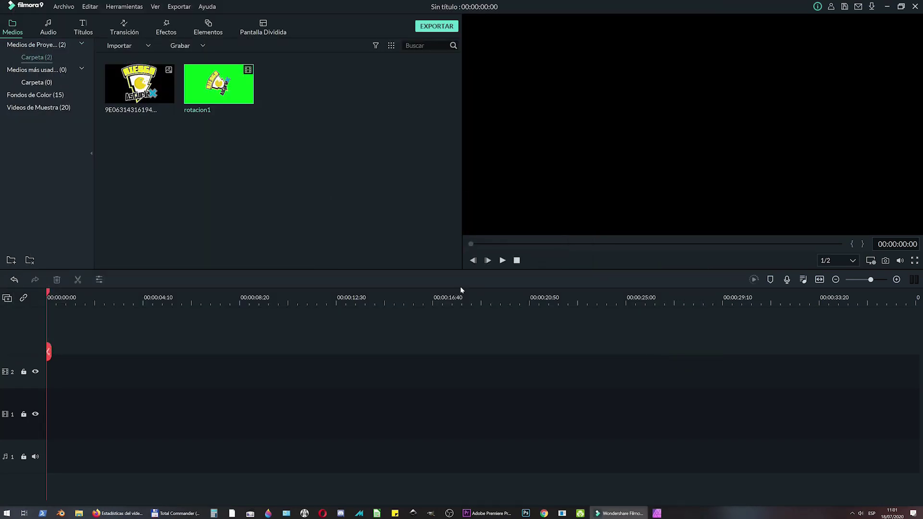
Step: Place rotacion1 at the start of video track 1 and paste a copy directly after it
{"action": "left_click_drag", "start_coordinate": [195, 94], "coordinate": [47, 399]}
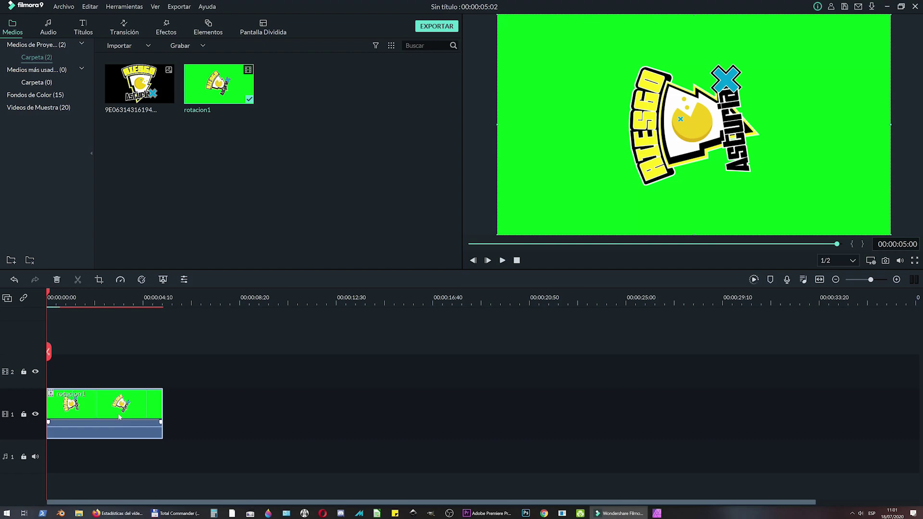
{"action": "key", "text": "ctrl+v"}
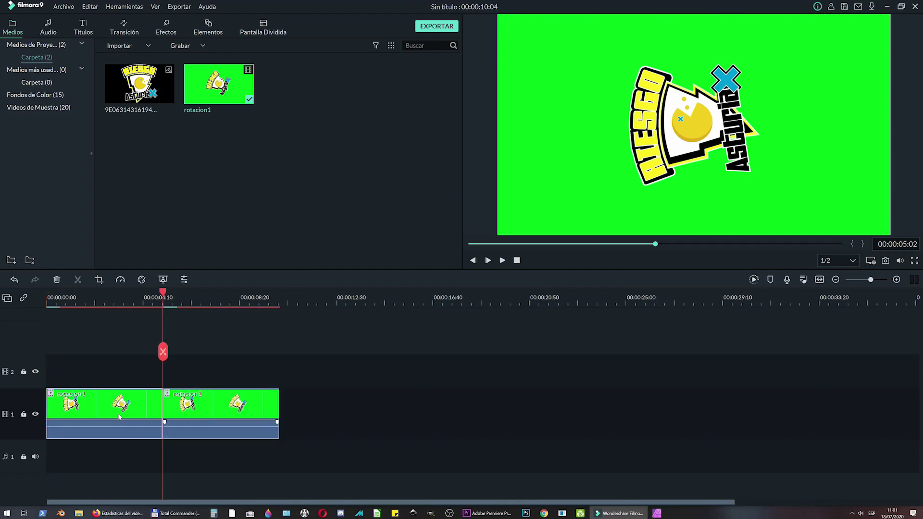
Step: Play the timeline across the join between the two rotacion1 clips to check the rotation's continuity
{"action": "left_click", "coordinate": [150, 294]}
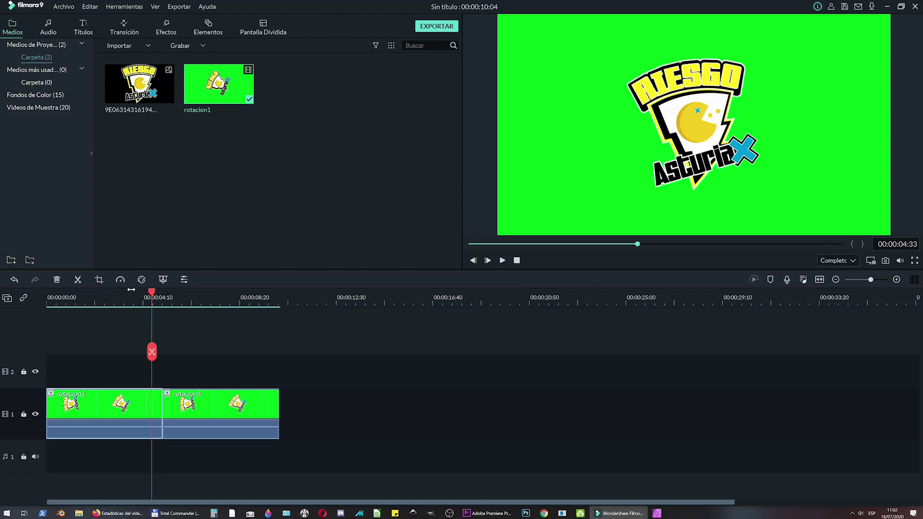
{"action": "left_click", "coordinate": [149, 295]}
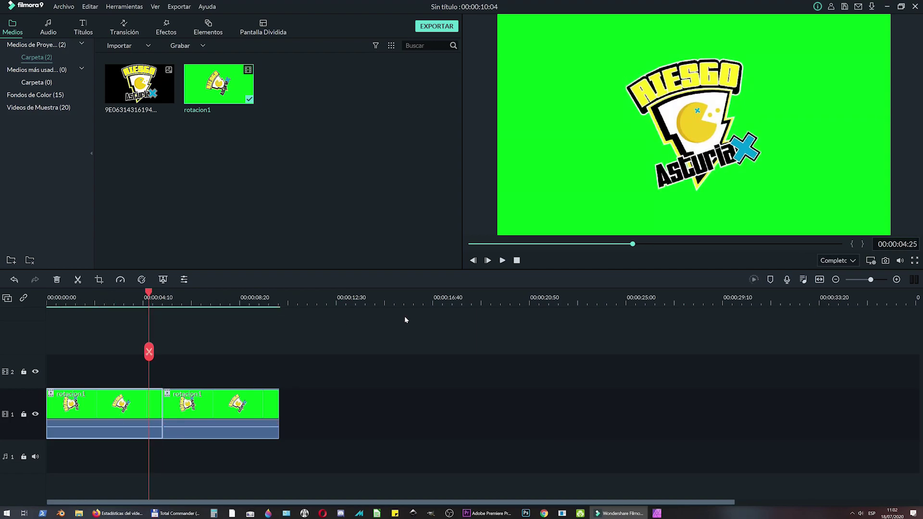
{"action": "left_click", "coordinate": [502, 261]}
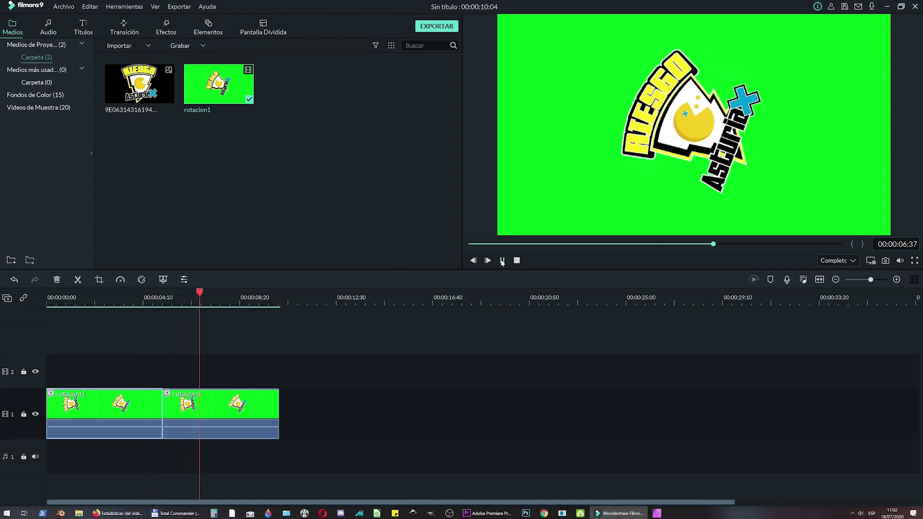
{"action": "left_click", "coordinate": [502, 260]}
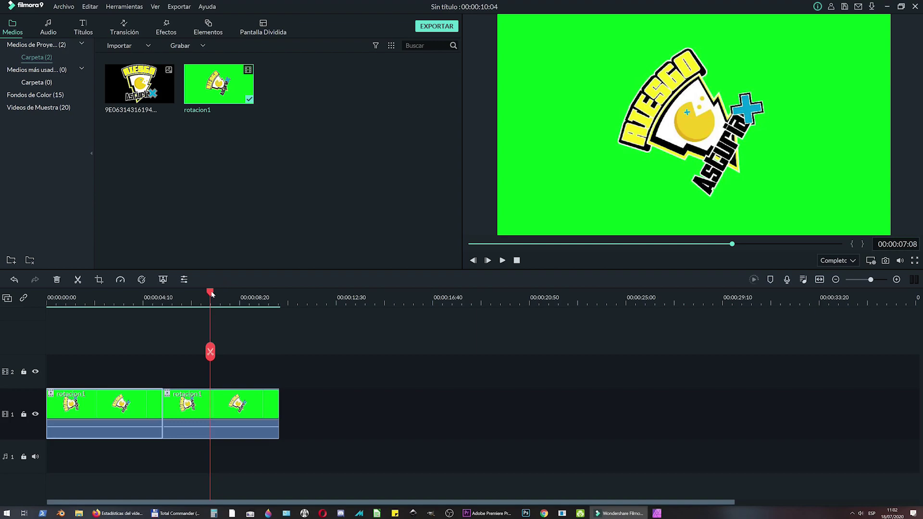
{"action": "left_click_drag", "start_coordinate": [207, 290], "coordinate": [153, 354]}
Step: Set the rotation of the second rotacion1 clip to 90 degrees
{"action": "double_click", "coordinate": [210, 414]}
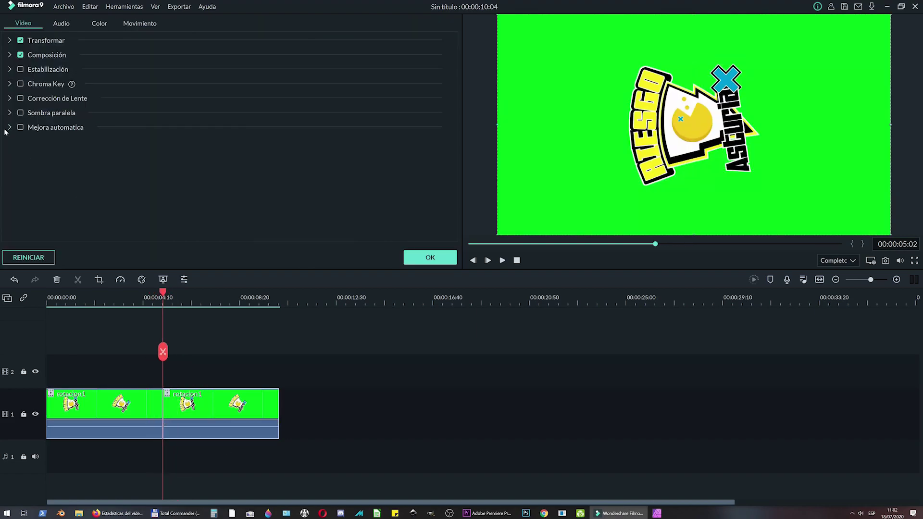
{"action": "left_click", "coordinate": [10, 40]}
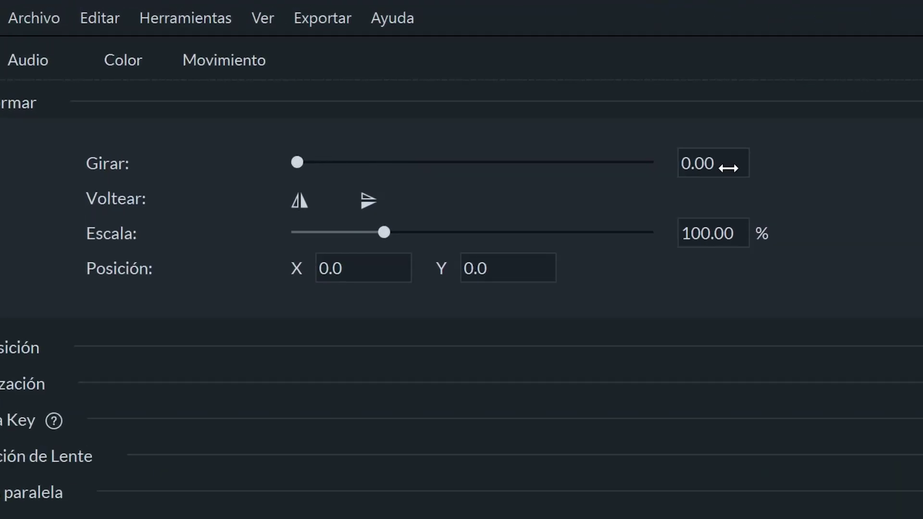
{"action": "left_click", "coordinate": [353, 70]}
{"action": "type", "text": "90"}
{"action": "key", "text": "Return"}
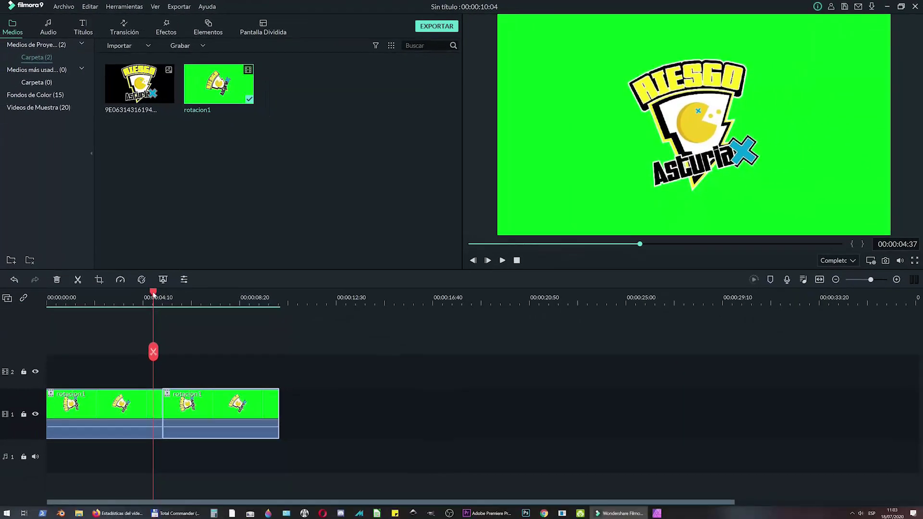
Step: Replay the transition from the first clip into the rotated second clip
{"action": "left_click_drag", "start_coordinate": [153, 296], "coordinate": [151, 295]}
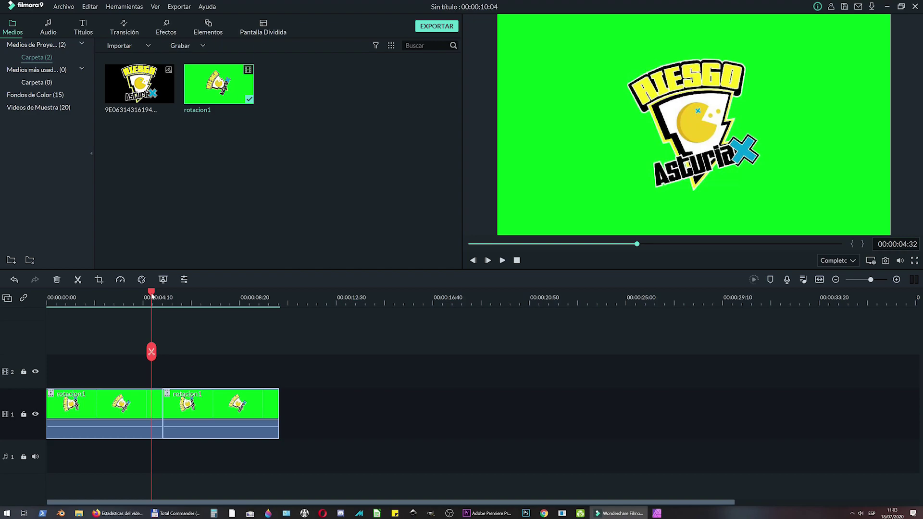
{"action": "left_click", "coordinate": [502, 260]}
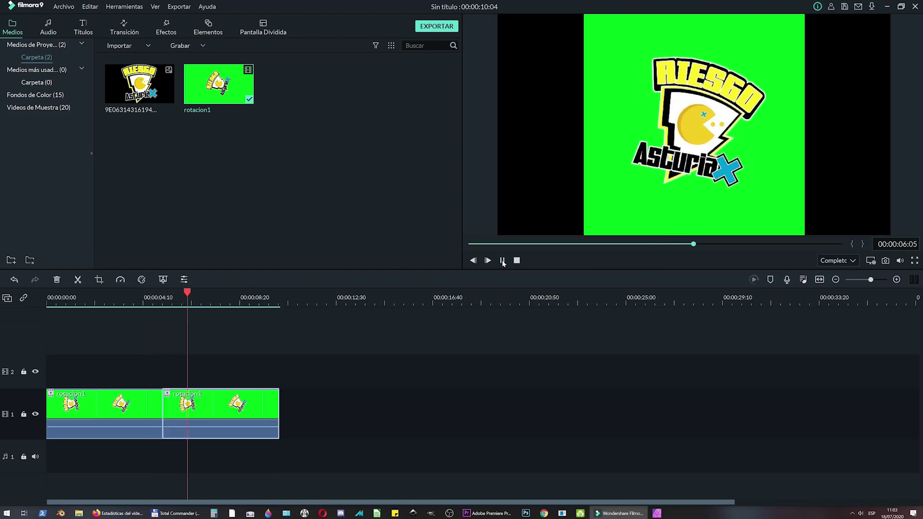
{"action": "left_click", "coordinate": [502, 260]}
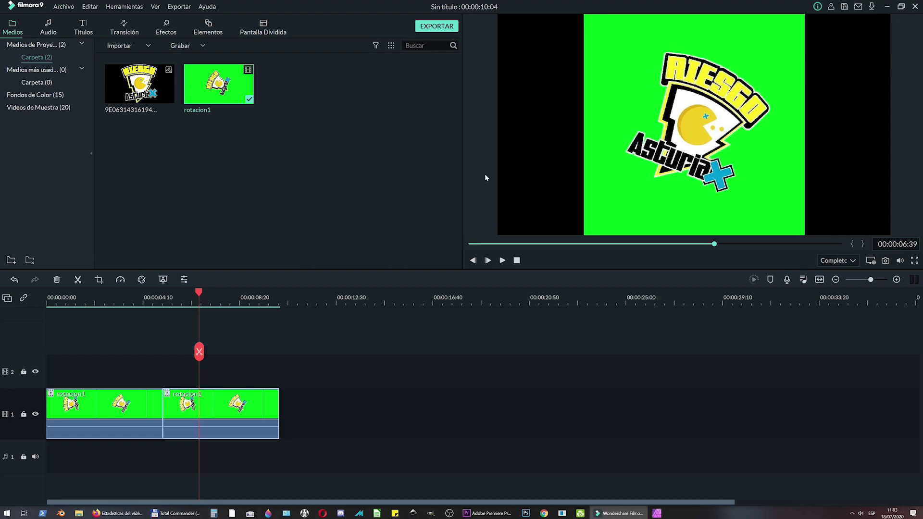
Step: Move both rotacion1 clips from video track 1 up to track 2
{"action": "left_click_drag", "start_coordinate": [318, 367], "coordinate": [128, 376]}
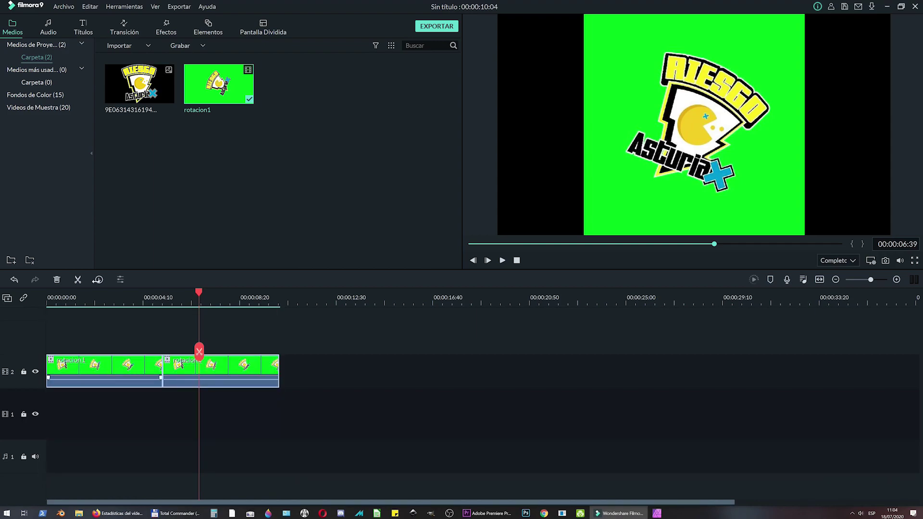
Step: Place the Verde colour background at the start of video track 1 and extend it to about 00:00:20:43
{"action": "left_click", "coordinate": [47, 97]}
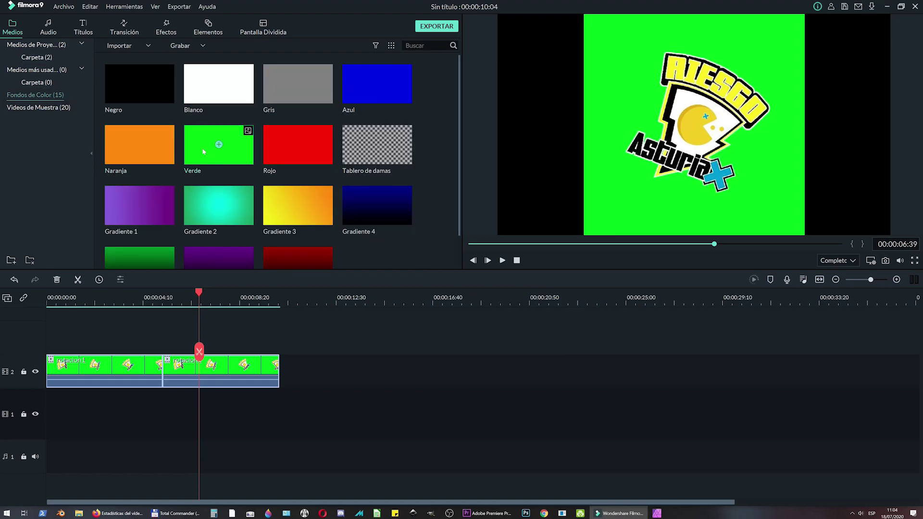
{"action": "left_click_drag", "start_coordinate": [193, 262], "coordinate": [58, 413]}
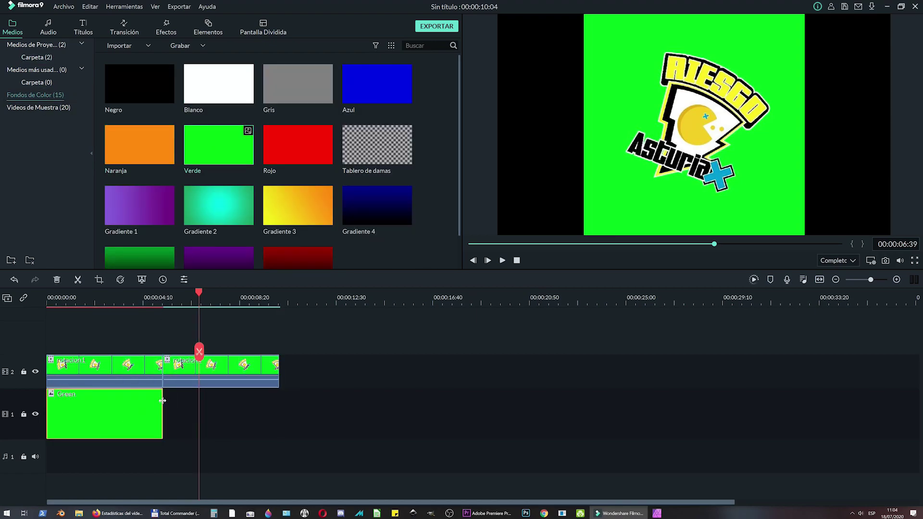
{"action": "left_click_drag", "start_coordinate": [164, 399], "coordinate": [526, 413]}
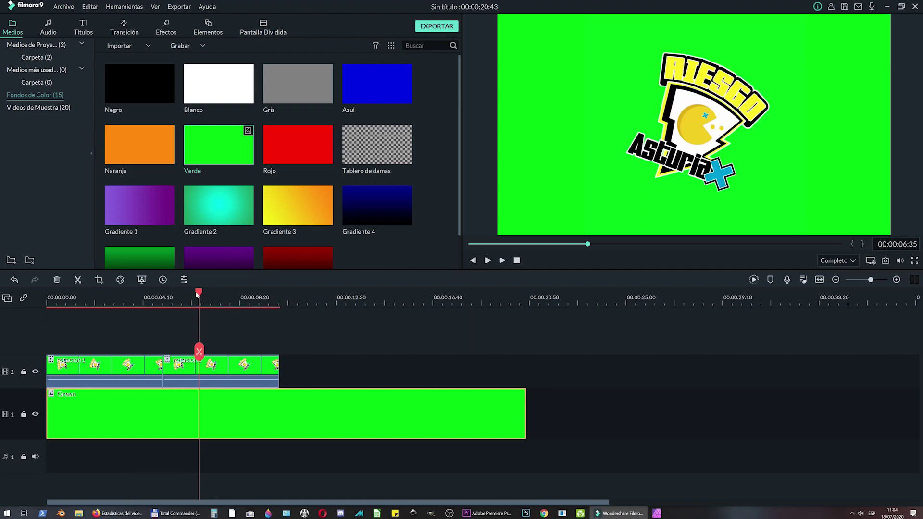
Step: Play the timeline from about 00:00:04:40 to check the joined rotation over the green background
{"action": "left_click_drag", "start_coordinate": [199, 295], "coordinate": [155, 294]}
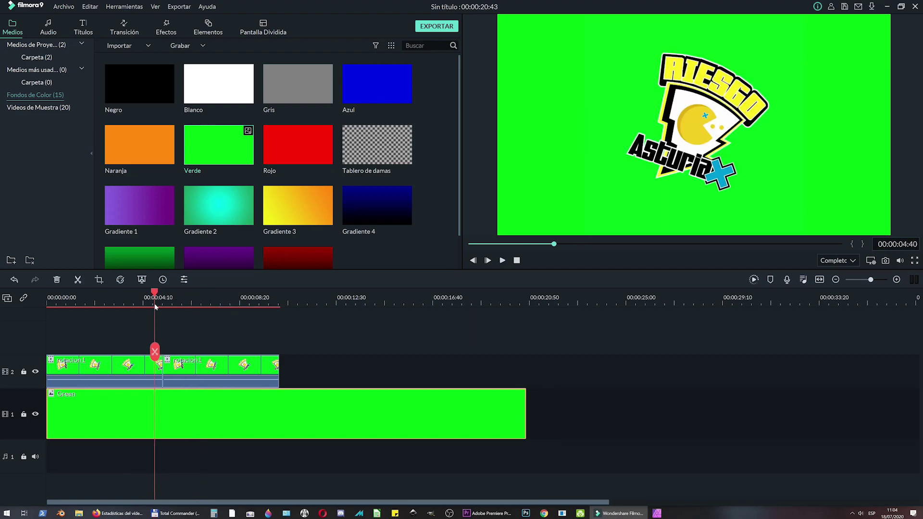
{"action": "left_click", "coordinate": [503, 261]}
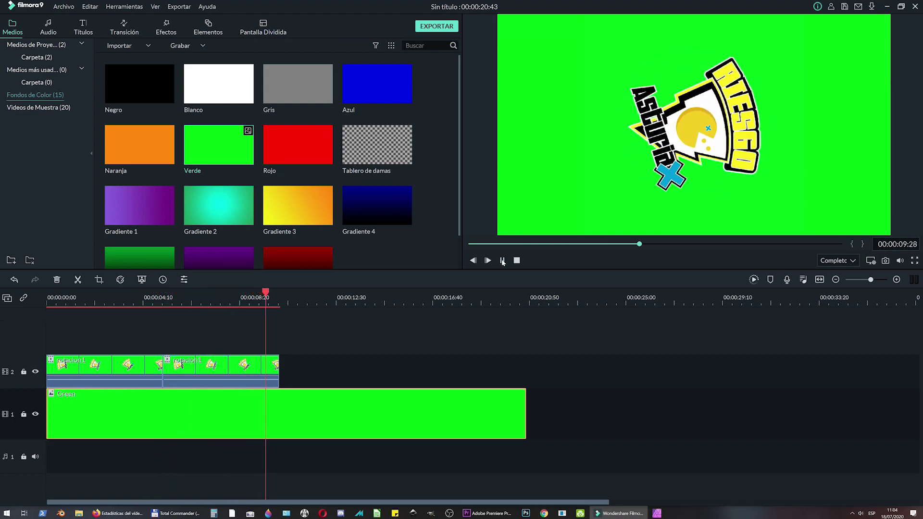
{"action": "left_click", "coordinate": [502, 260]}
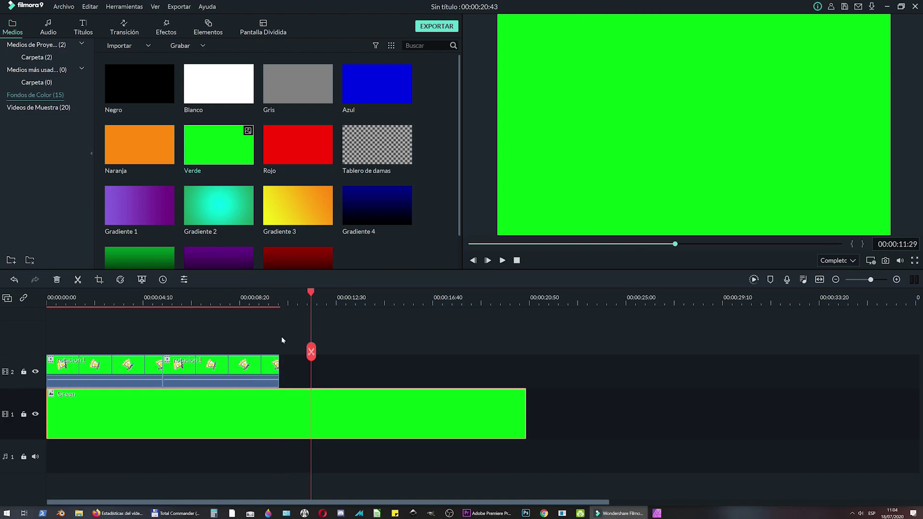
Step: Paste a third rotacion1 clip on video track 2 directly after the second one, at 00:00:10:04
{"action": "left_click_drag", "start_coordinate": [313, 293], "coordinate": [244, 293]}
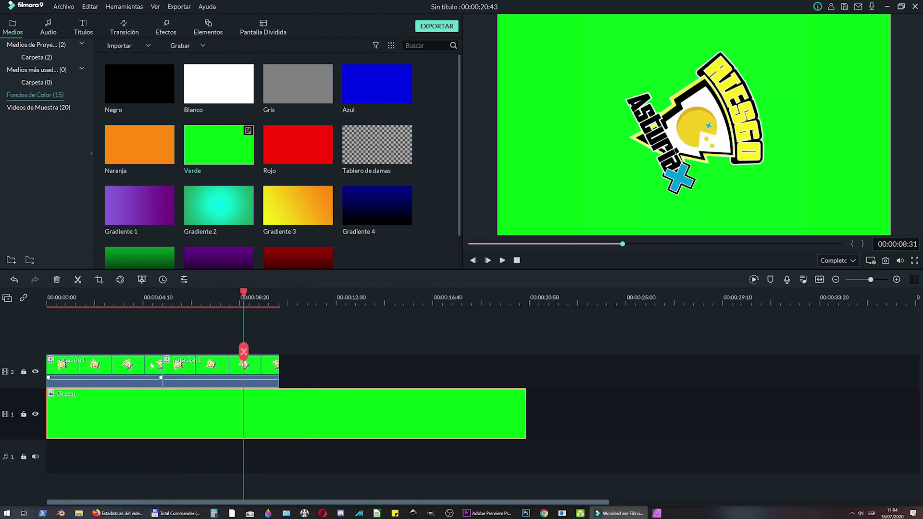
{"action": "left_click", "coordinate": [30, 365]}
{"action": "key", "text": "Up"}
{"action": "key", "text": "Down"}
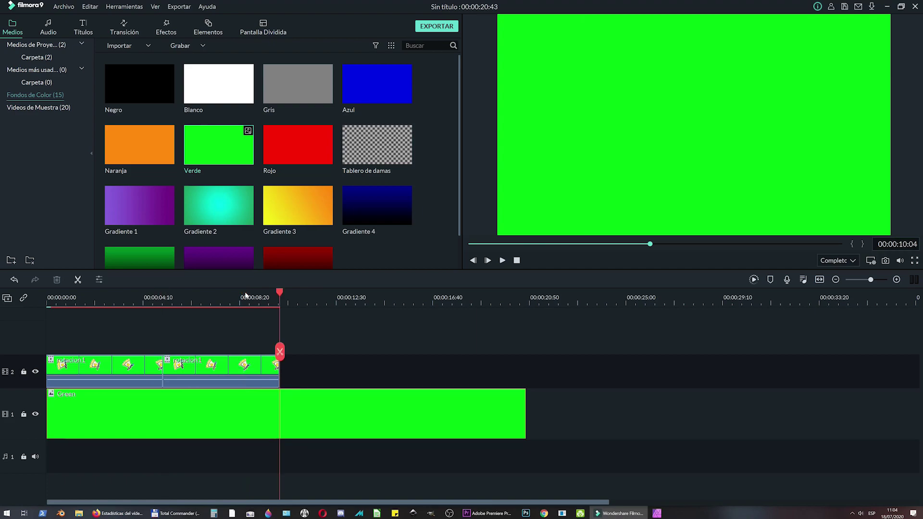
{"action": "key", "text": "ctrl+v"}
Step: Play across the join between the second and third rotacion1 clips
{"action": "left_click", "coordinate": [340, 301]}
{"action": "left_click", "coordinate": [266, 313]}
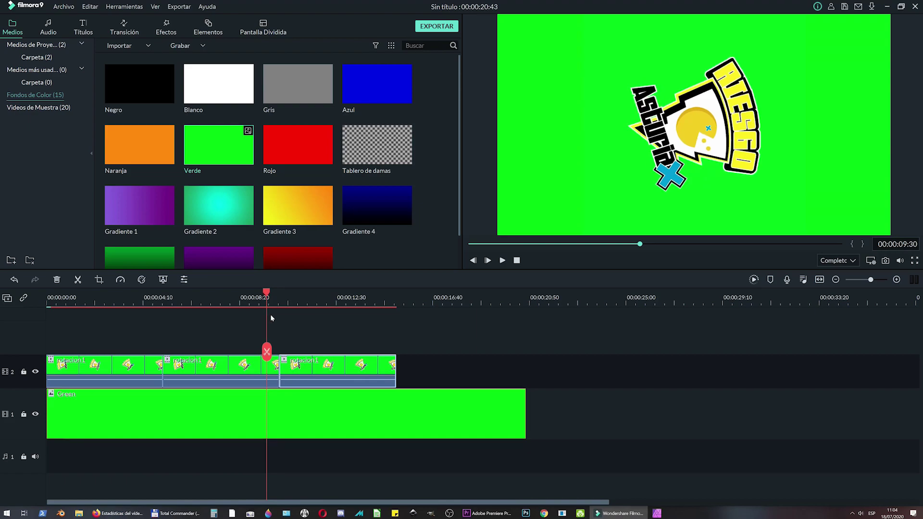
{"action": "left_click", "coordinate": [502, 261]}
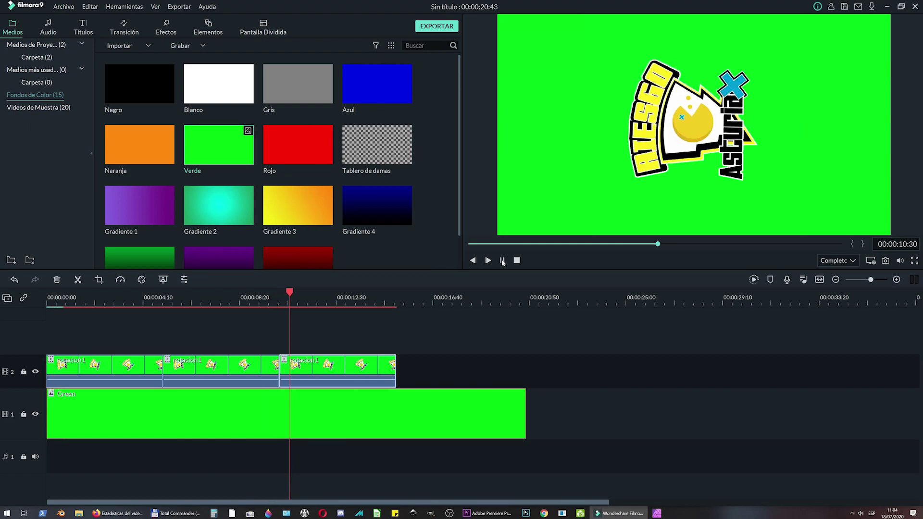
{"action": "left_click", "coordinate": [502, 261]}
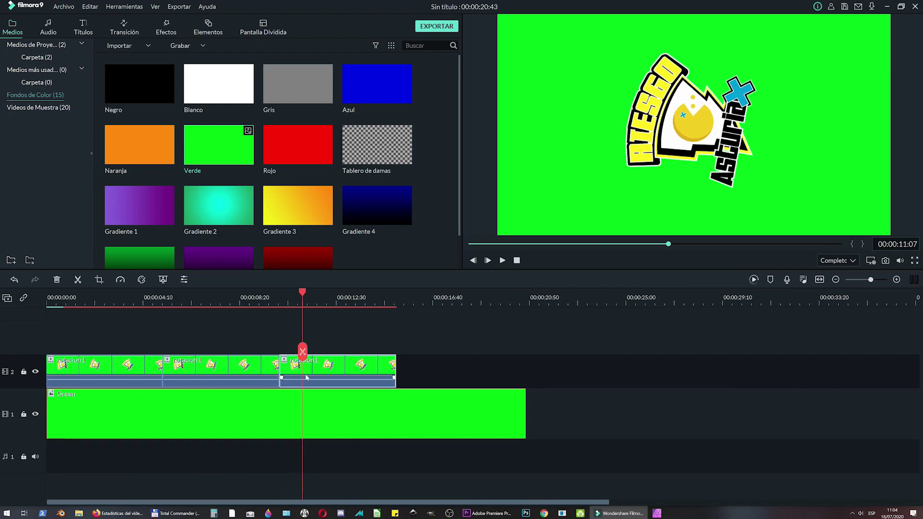
Step: Set the rotation of the third rotacion1 clip to 180 degrees
{"action": "double_click", "coordinate": [333, 376]}
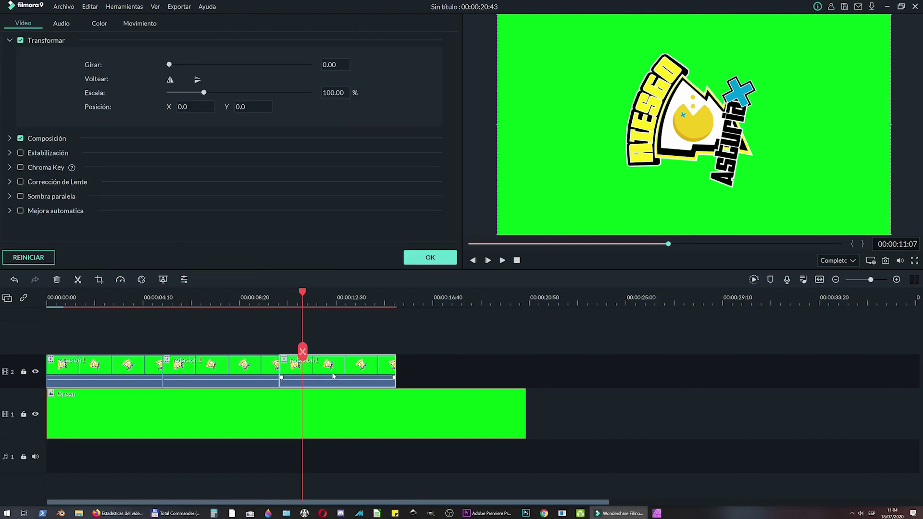
{"action": "double_click", "coordinate": [330, 65]}
{"action": "type", "text": "180"}
{"action": "key", "text": "Return"}
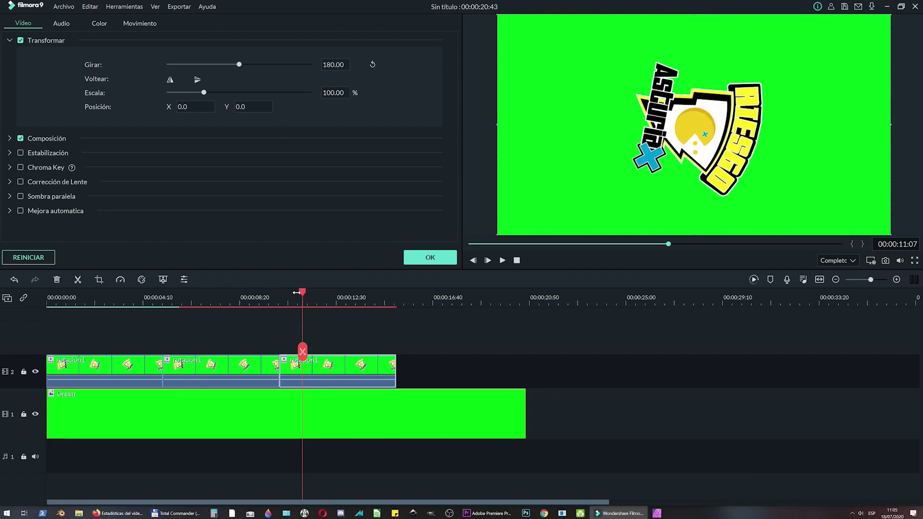
Step: Replay the transition from the second clip into the rotated third clip
{"action": "left_click_drag", "start_coordinate": [303, 294], "coordinate": [269, 293]}
{"action": "left_click", "coordinate": [502, 260]}
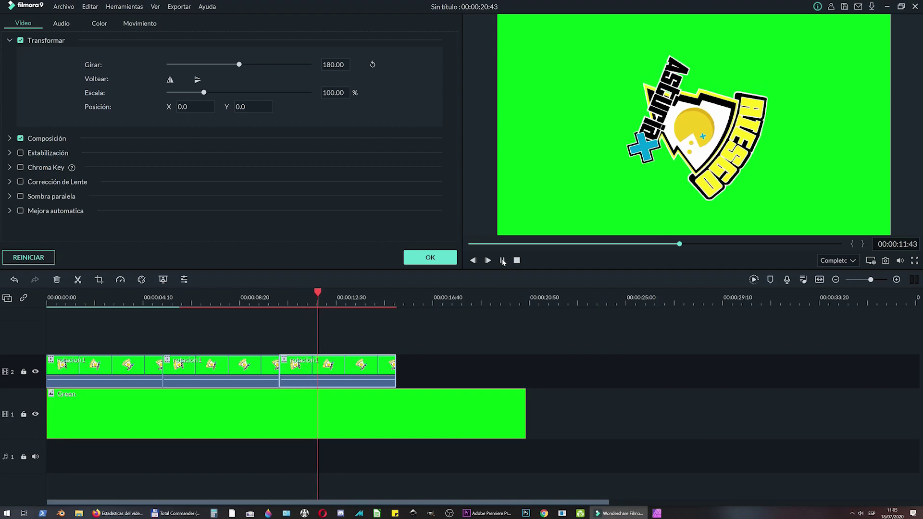
{"action": "left_click", "coordinate": [503, 260]}
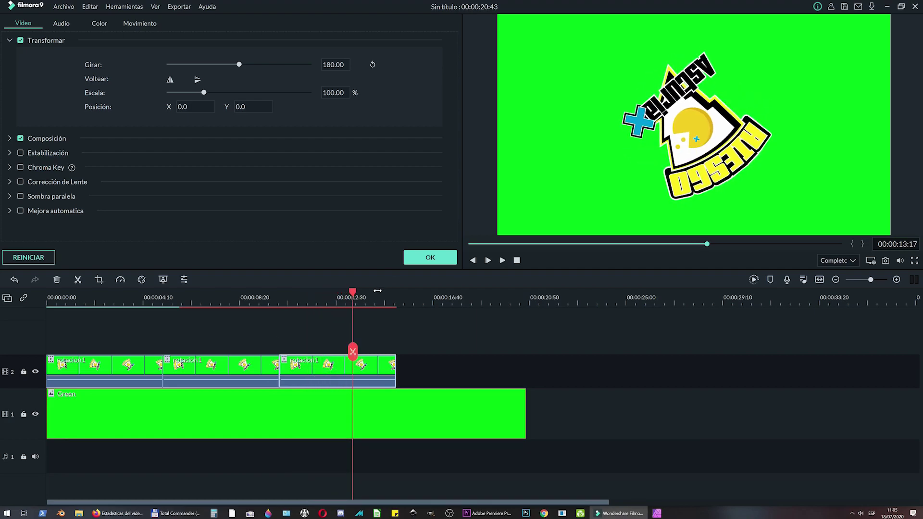
Step: Paste a fourth rotacion1 clip at the end of the third, at 00:00:15:06, and play across their join
{"action": "key", "text": "Down"}
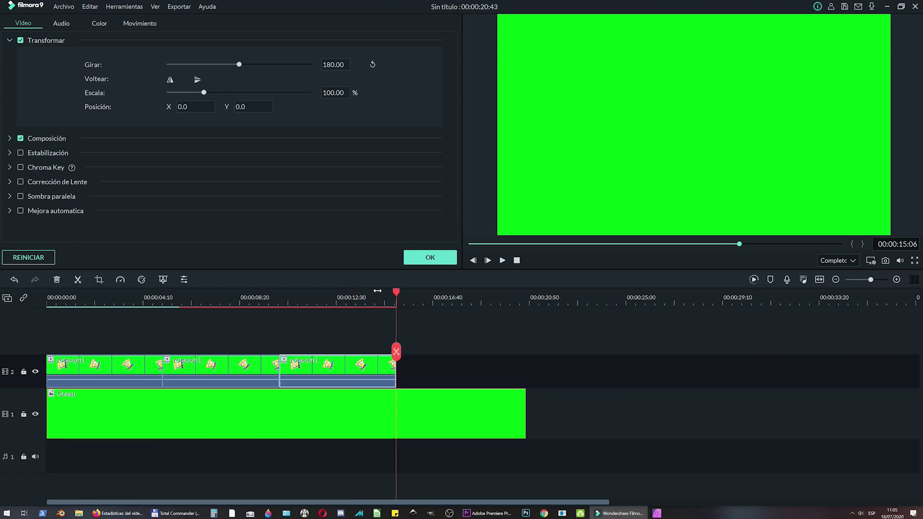
{"action": "key", "text": "ctrl+v"}
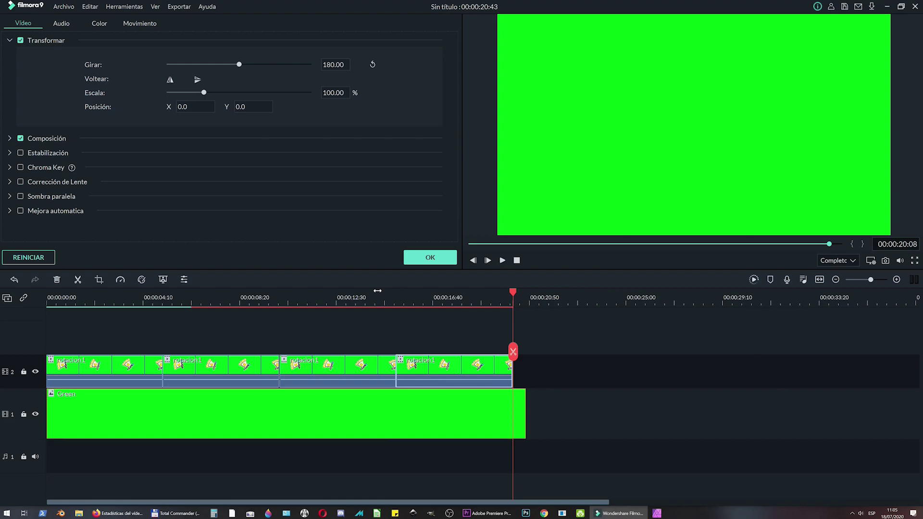
{"action": "left_click", "coordinate": [390, 332]}
{"action": "left_click", "coordinate": [503, 260]}
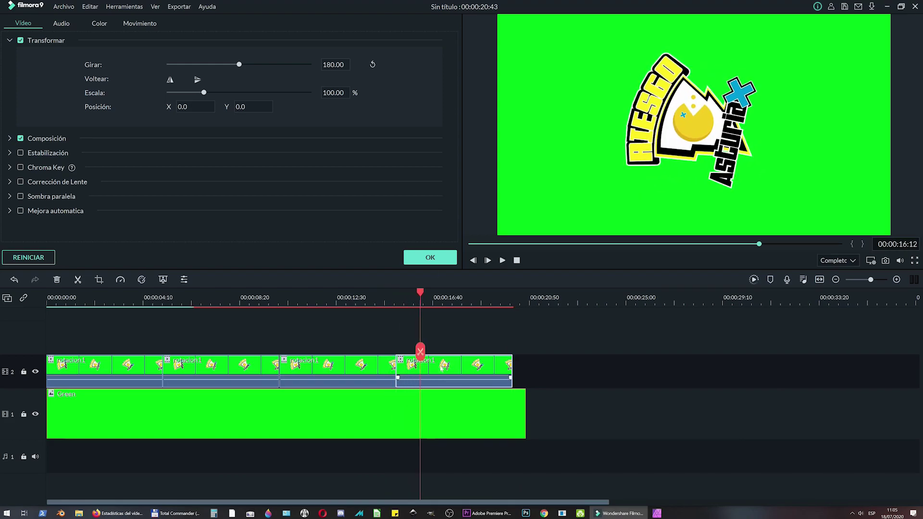
Step: Set the rotation of the fourth rotacion1 clip to 270 degrees and accept the clip settings
{"action": "left_click", "coordinate": [441, 374]}
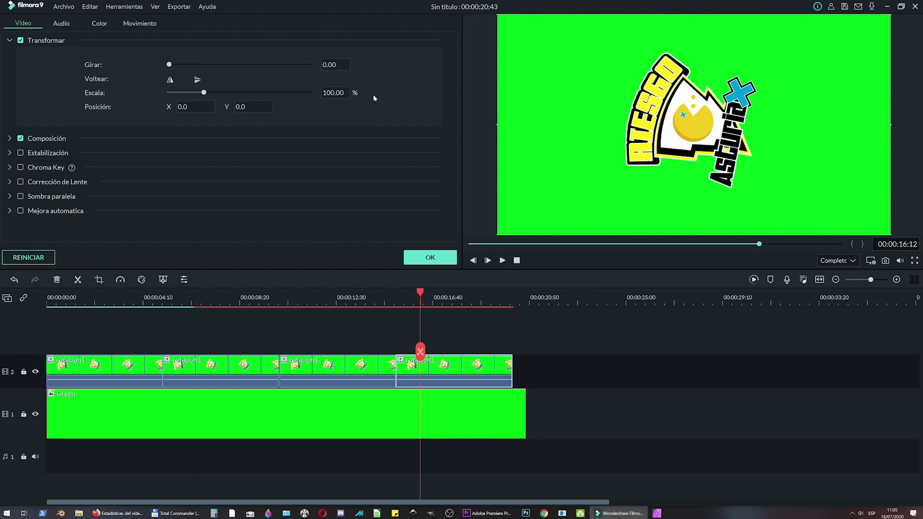
{"action": "double_click", "coordinate": [336, 65]}
{"action": "type", "text": "270"}
{"action": "key", "text": "Return"}
{"action": "left_click", "coordinate": [431, 257]}
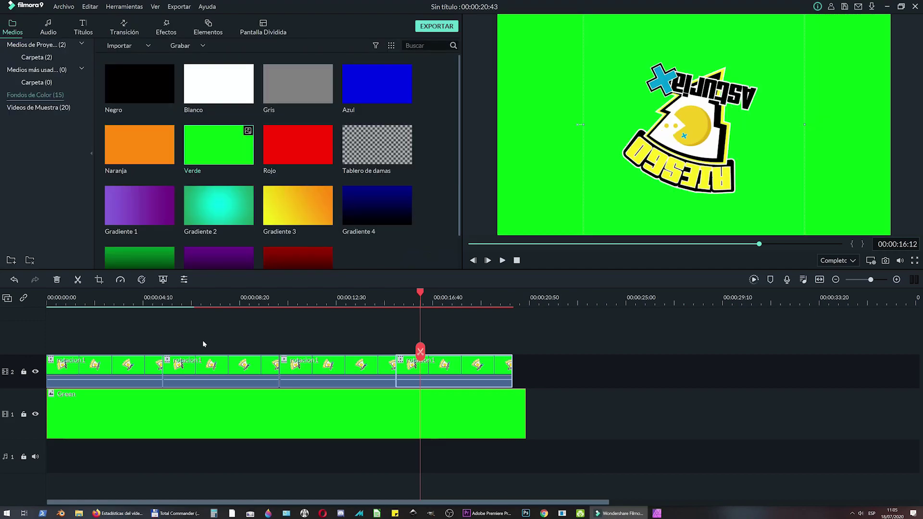
Step: Move the first rotacion1 clip to the end of the chain and shift all four clips back to the timeline start
{"action": "left_click", "coordinate": [97, 370]}
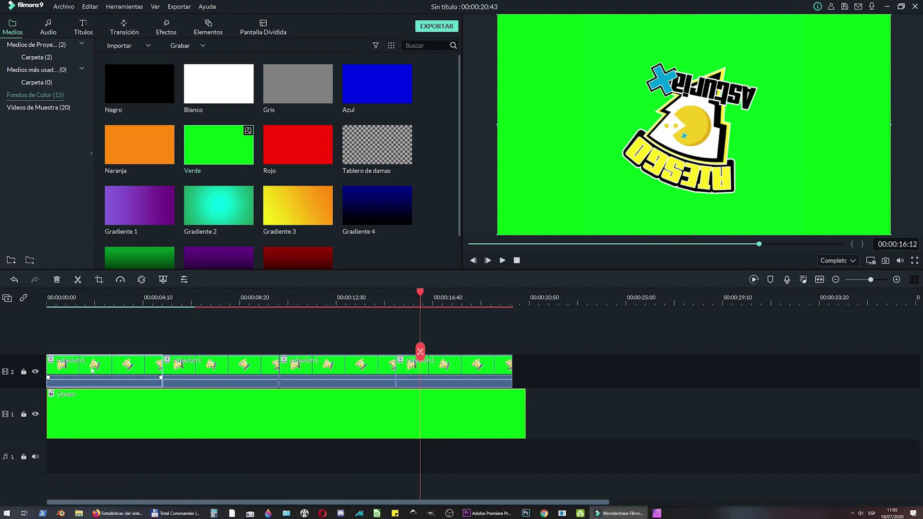
{"action": "left_click_drag", "start_coordinate": [94, 368], "coordinate": [556, 389]}
{"action": "left_click_drag", "start_coordinate": [149, 326], "coordinate": [659, 382]}
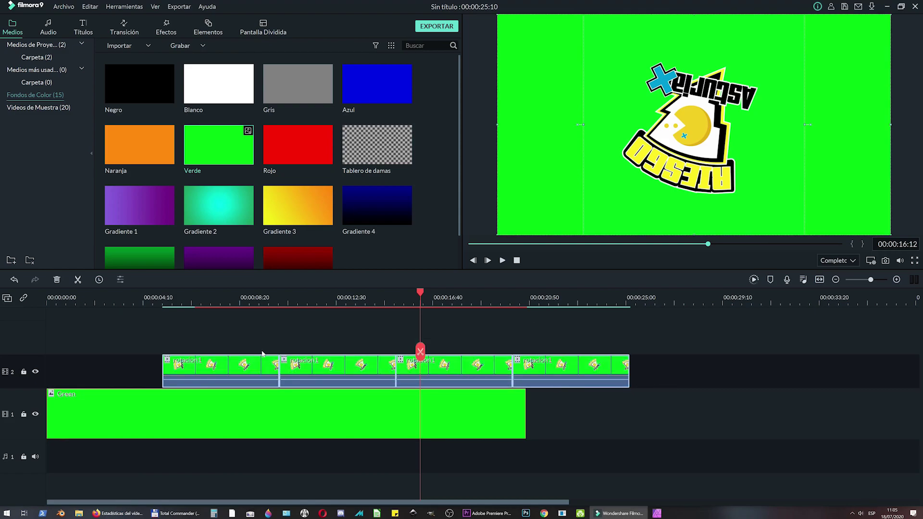
{"action": "left_click_drag", "start_coordinate": [248, 374], "coordinate": [132, 374]}
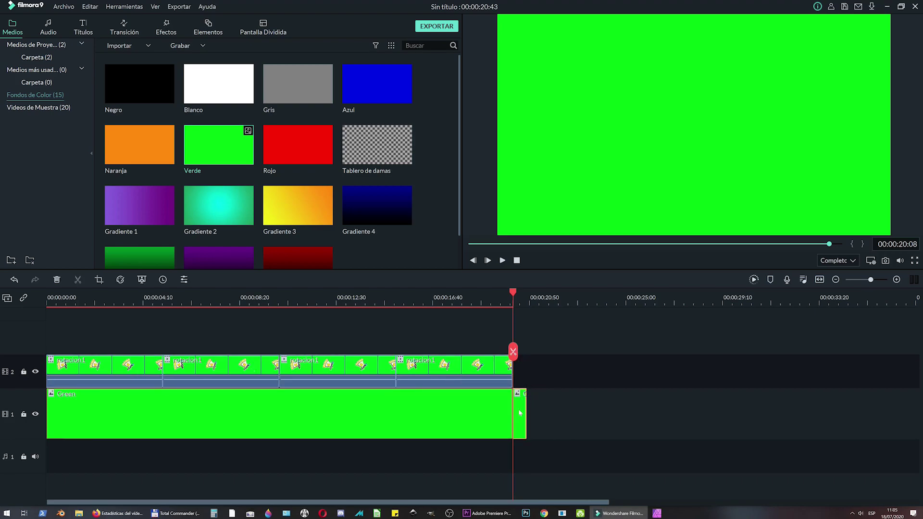
Step: Remove the excess of the green background beyond 00:00:20:08 and play the complete rotation sequence
{"action": "left_click_drag", "start_coordinate": [525, 412], "coordinate": [519, 413]}
{"action": "left_click", "coordinate": [502, 260]}
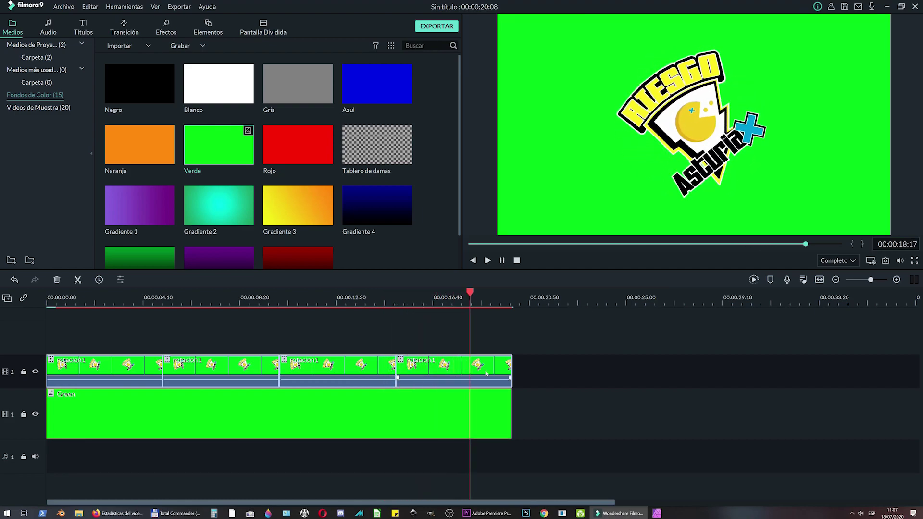
{"action": "key", "text": "ctrl+slash"}
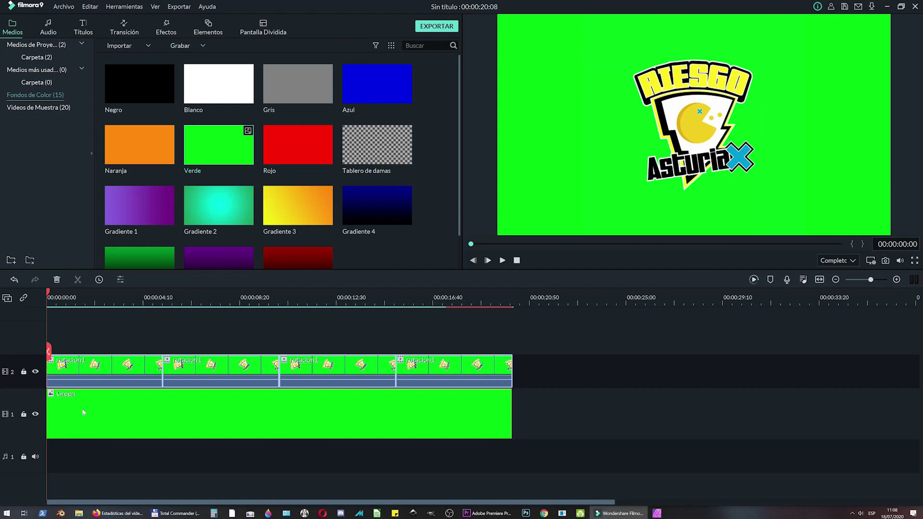
Step: Export the sequence as an MKV file named vuelta in the W:/videos/rotar logo folder
{"action": "left_click", "coordinate": [433, 29]}
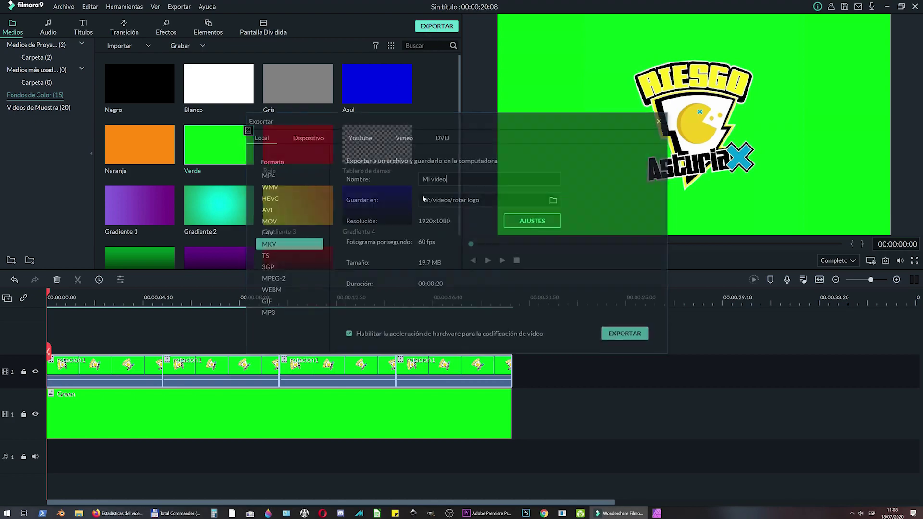
{"action": "left_click_drag", "start_coordinate": [451, 179], "coordinate": [394, 180]}
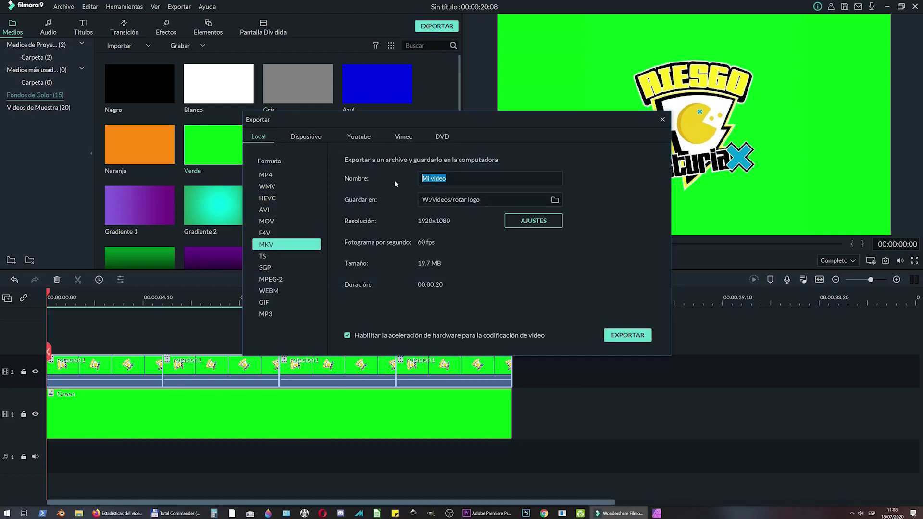
{"action": "type", "text": "vuelta"}
{"action": "left_click", "coordinate": [628, 335]}
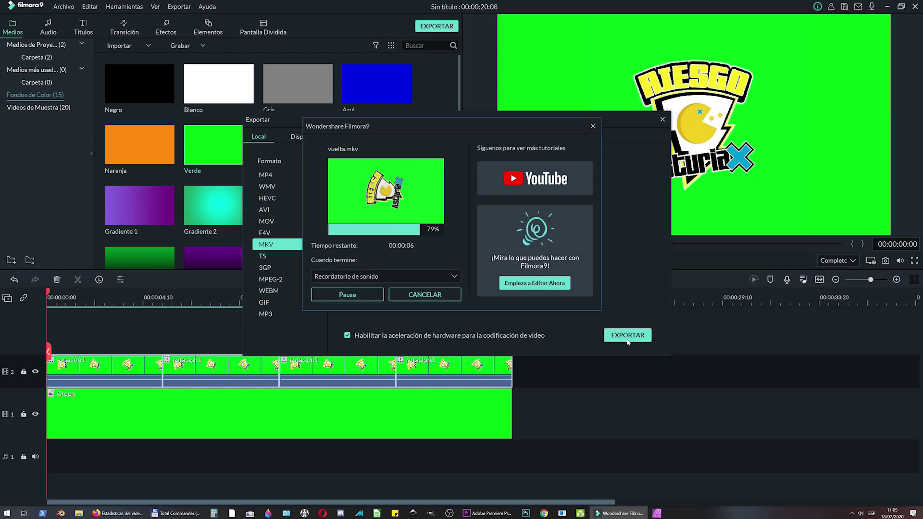
Step: Close the export windows and delete all clips from the timeline
{"action": "left_click", "coordinate": [592, 126]}
{"action": "left_click", "coordinate": [662, 119]}
{"action": "left_click_drag", "start_coordinate": [542, 332], "coordinate": [47, 457]}
{"action": "key", "text": "Delete"}
Step: Import vuelta.mkv from the rotar logo folder and place it at the start of video track 1
{"action": "left_click", "coordinate": [55, 44]}
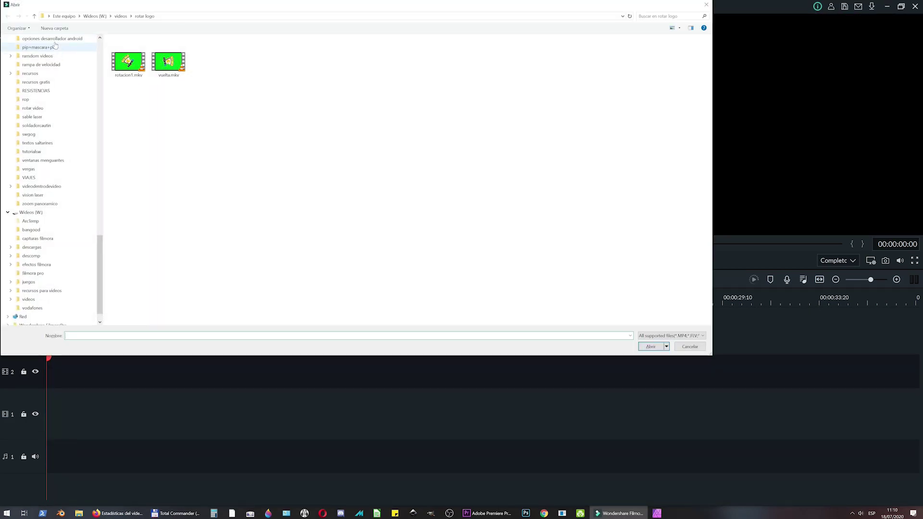
{"action": "left_click", "coordinate": [162, 55]}
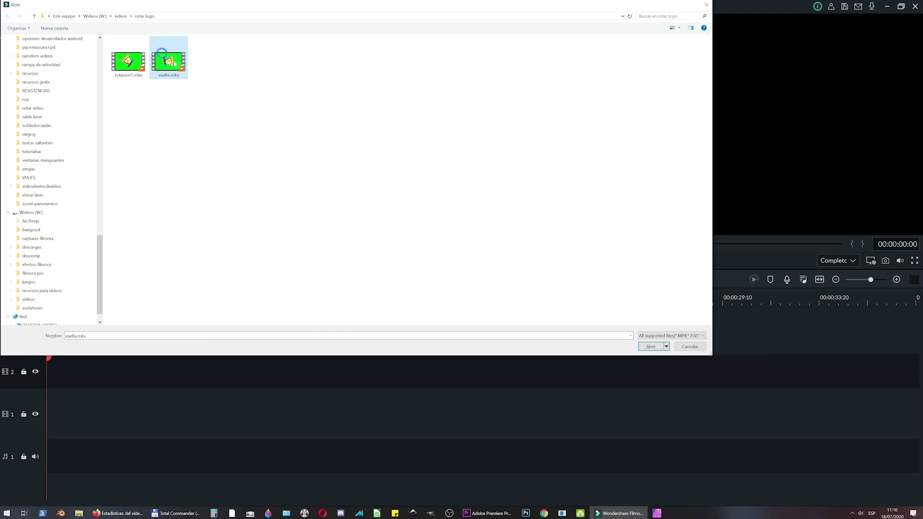
{"action": "left_click", "coordinate": [651, 346]}
{"action": "left_click_drag", "start_coordinate": [287, 102], "coordinate": [35, 410]}
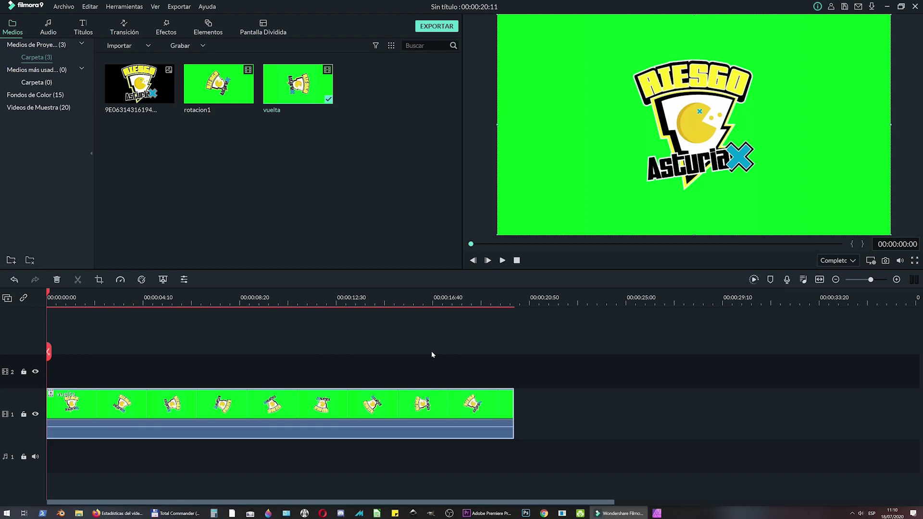
Step: Set the speed of the vuelta clip to 3.00x and play the sped-up rotation
{"action": "right_click", "coordinate": [296, 399]}
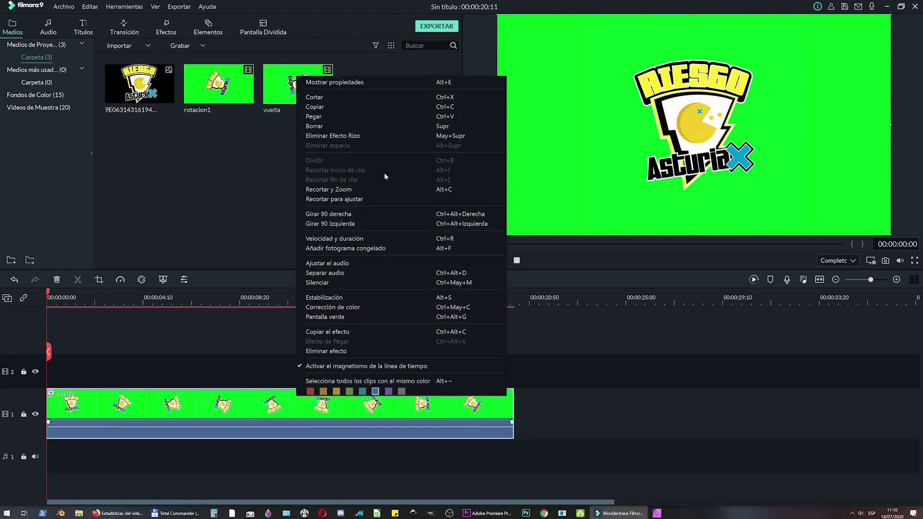
{"action": "left_click", "coordinate": [339, 239]}
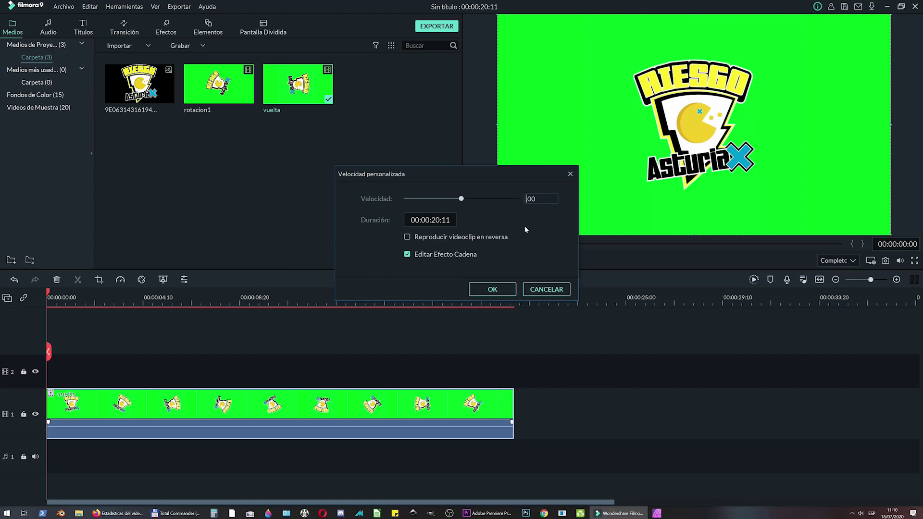
{"action": "type", "text": "3"}
{"action": "left_click", "coordinate": [503, 290]}
{"action": "left_click", "coordinate": [501, 261]}
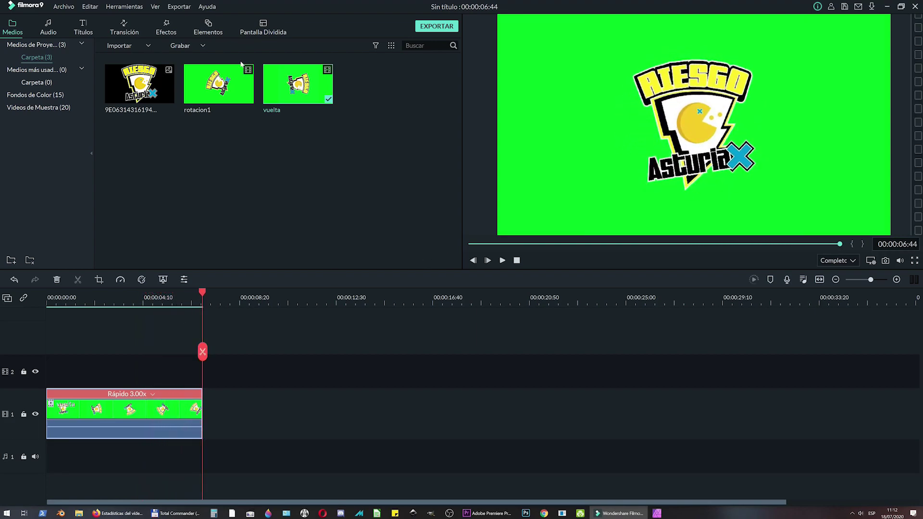
Step: Apply the ¡Boom! motion effect to the vuelta clip and play part of the result
{"action": "double_click", "coordinate": [133, 407]}
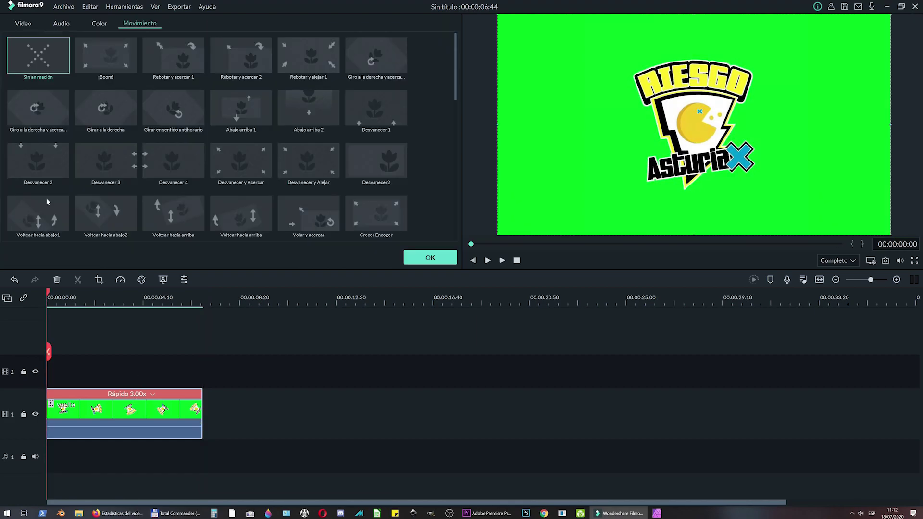
{"action": "left_click", "coordinate": [97, 60]}
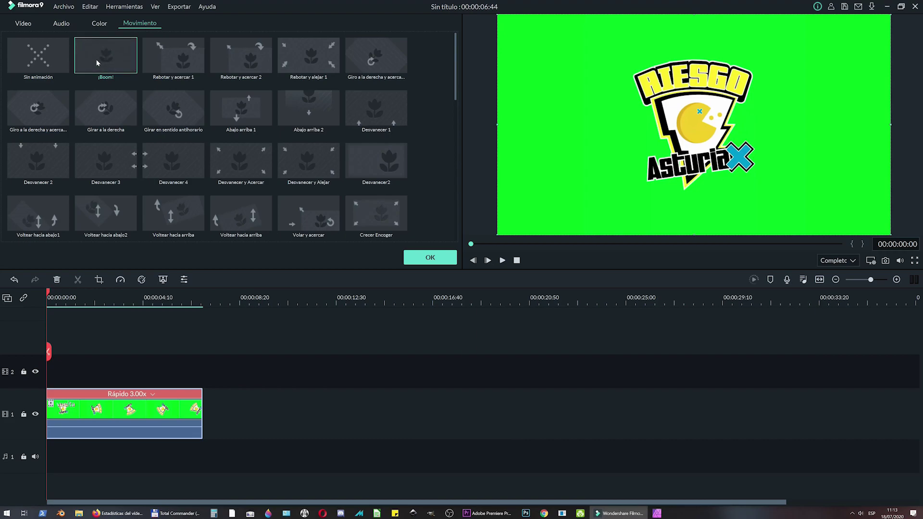
{"action": "left_click", "coordinate": [96, 60]}
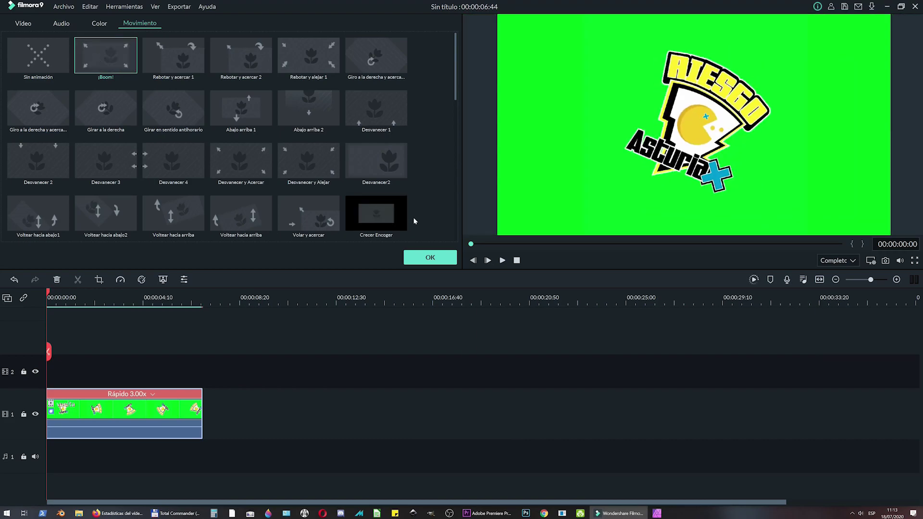
{"action": "left_click", "coordinate": [452, 261]}
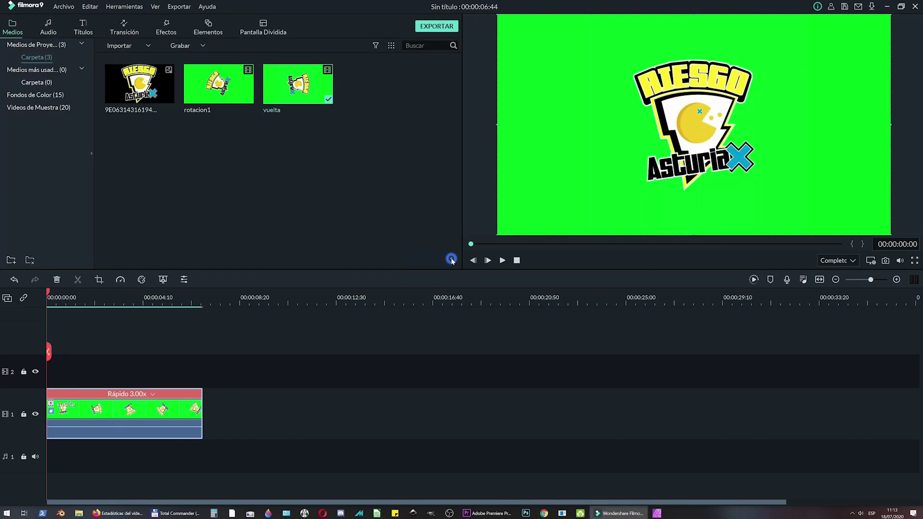
{"action": "left_click", "coordinate": [502, 261]}
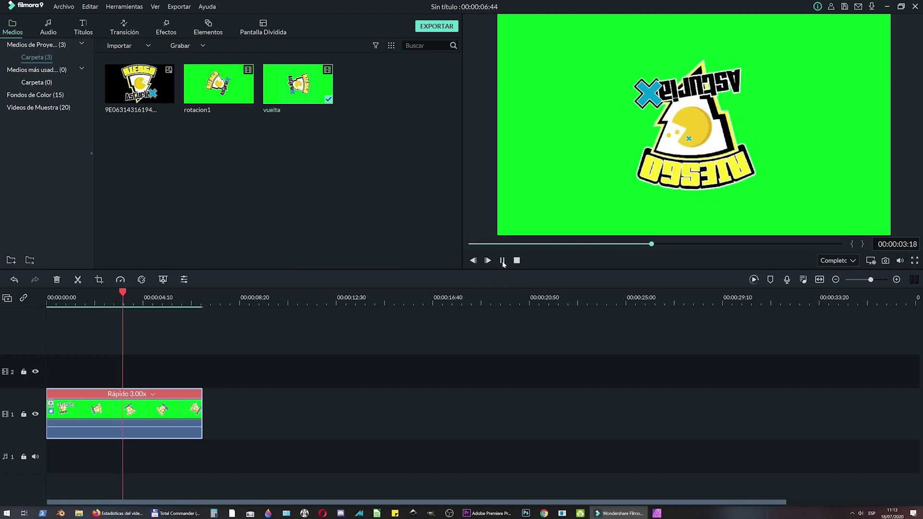
{"action": "left_click", "coordinate": [502, 260]}
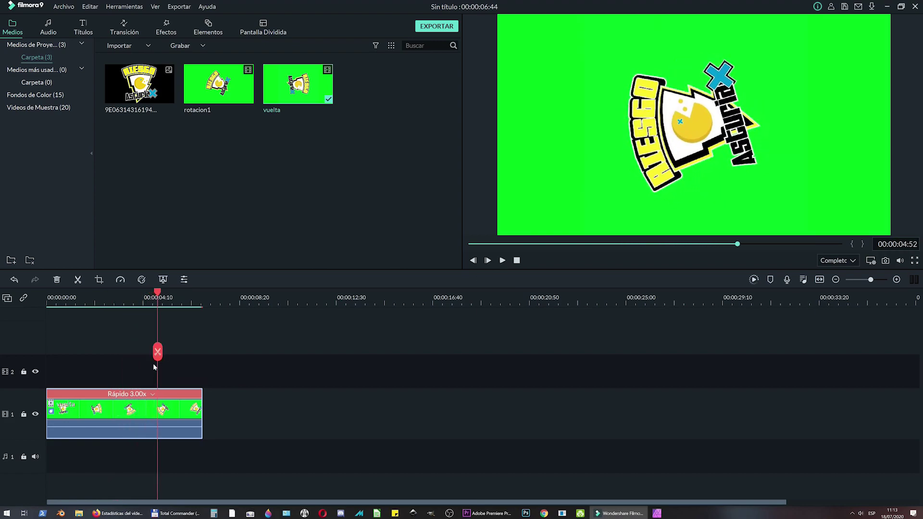
Step: Move the vuelta clip to video track 2, add the Verde colour background on track 1 at matching length, and preview it
{"action": "left_click_drag", "start_coordinate": [126, 405], "coordinate": [131, 377]}
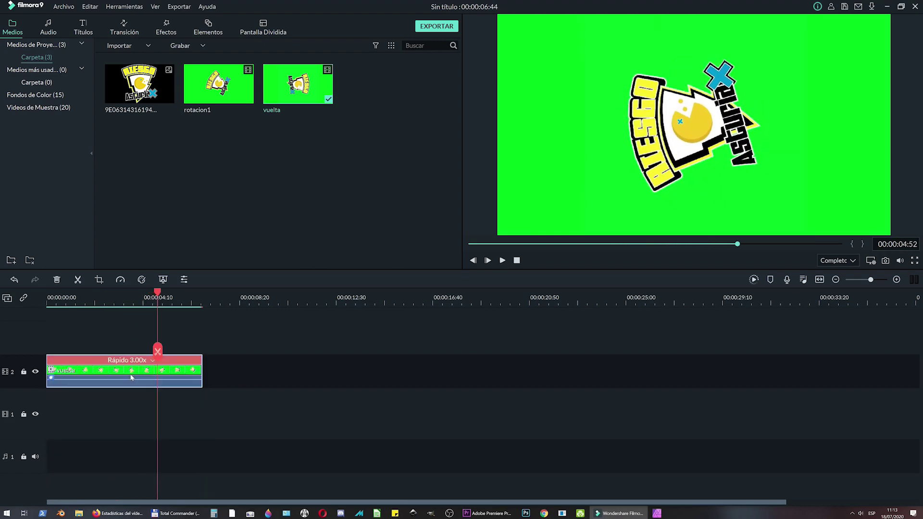
{"action": "left_click", "coordinate": [57, 95]}
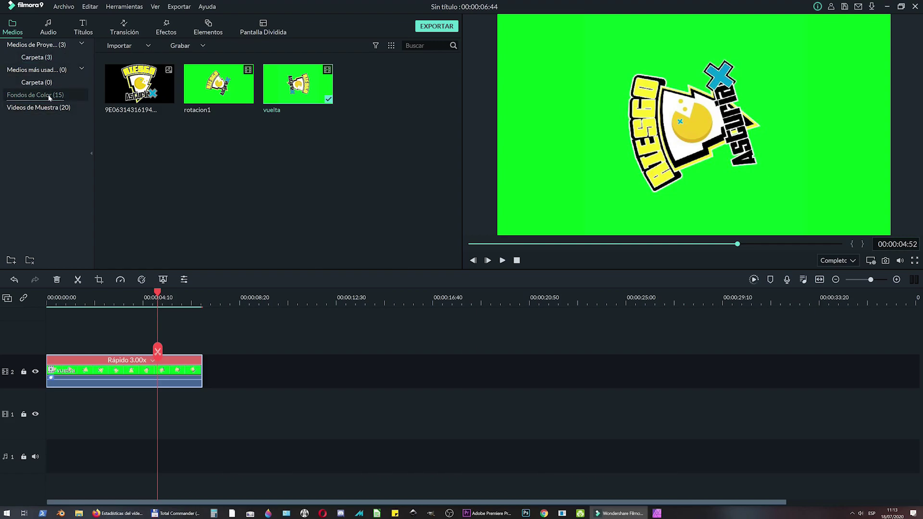
{"action": "left_click_drag", "start_coordinate": [202, 163], "coordinate": [138, 442]}
{"action": "left_click_drag", "start_coordinate": [162, 412], "coordinate": [202, 412]}
{"action": "left_click_drag", "start_coordinate": [161, 291], "coordinate": [48, 306]}
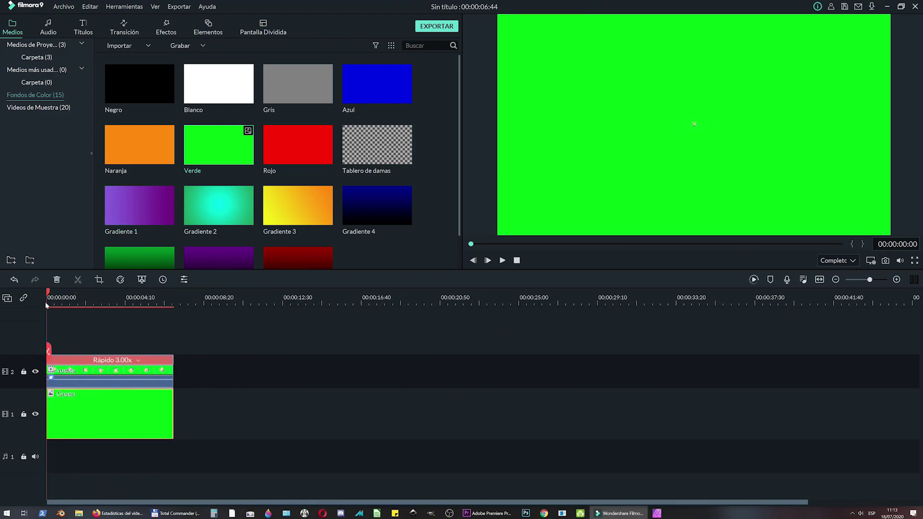
{"action": "left_click", "coordinate": [502, 261]}
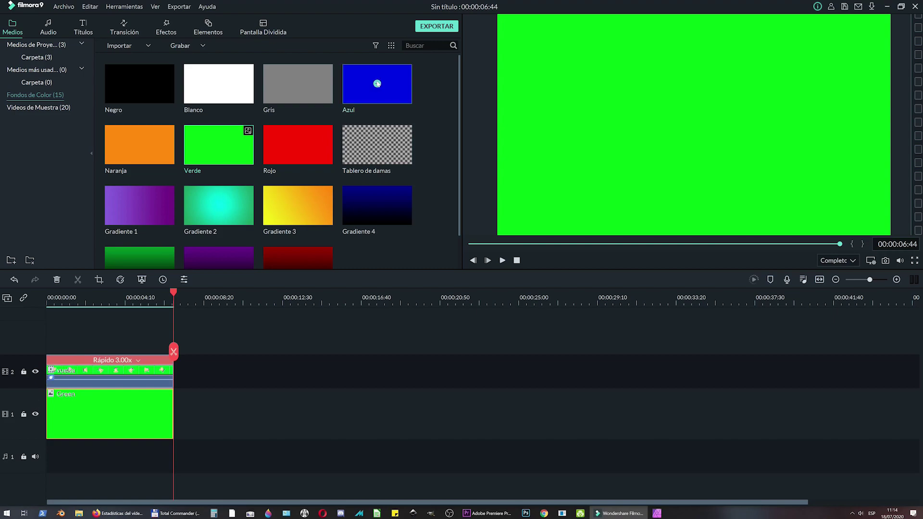
Step: Export the sequence as an MKV file named final in W:/videos/rotar logo and close the export windows
{"action": "left_click", "coordinate": [437, 26]}
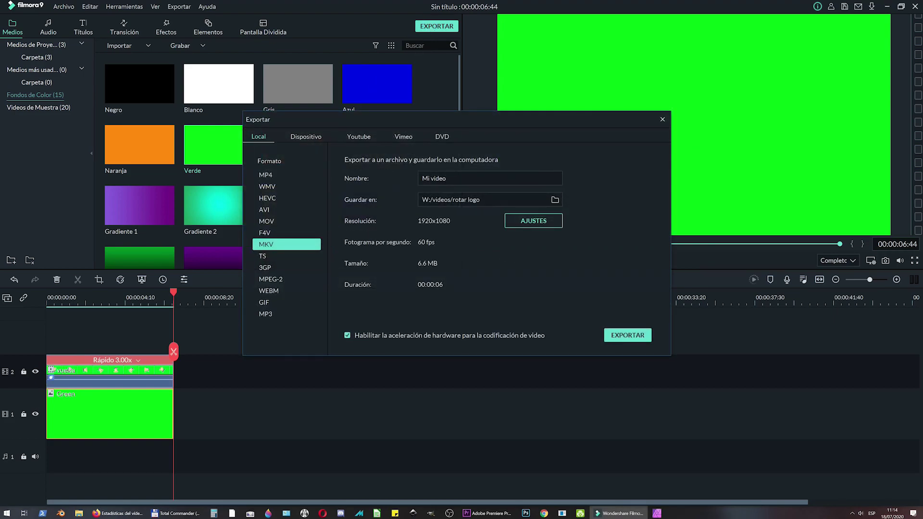
{"action": "left_click_drag", "start_coordinate": [446, 178], "coordinate": [382, 175]}
{"action": "type", "text": "final"}
{"action": "key", "text": "Return"}
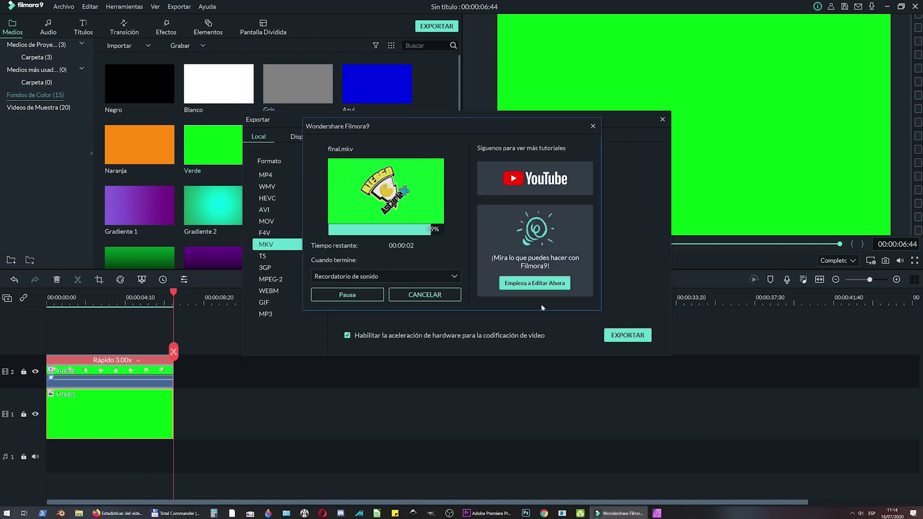
{"action": "left_click", "coordinate": [661, 120]}
Step: Delete all clips from the timeline and import final.mkv into the project media
{"action": "left_click_drag", "start_coordinate": [227, 340], "coordinate": [71, 463]}
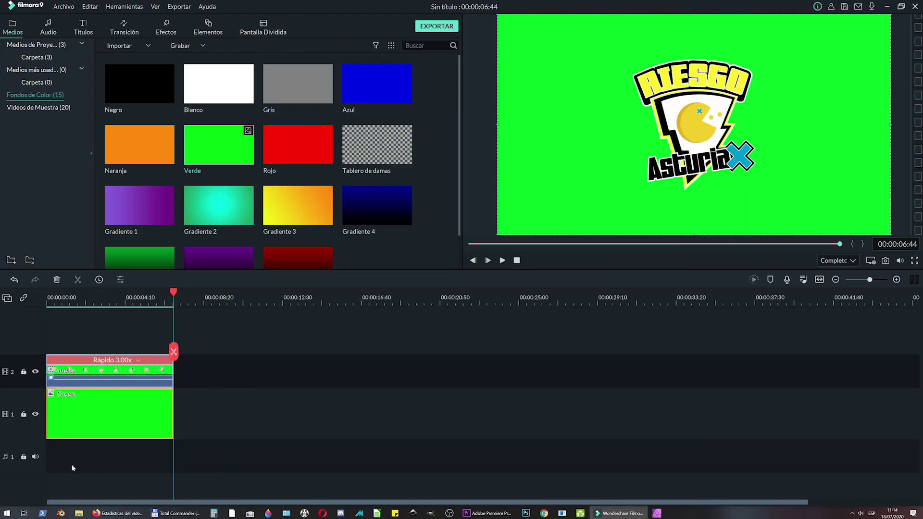
{"action": "key", "text": "Delete"}
{"action": "left_click", "coordinate": [53, 46]}
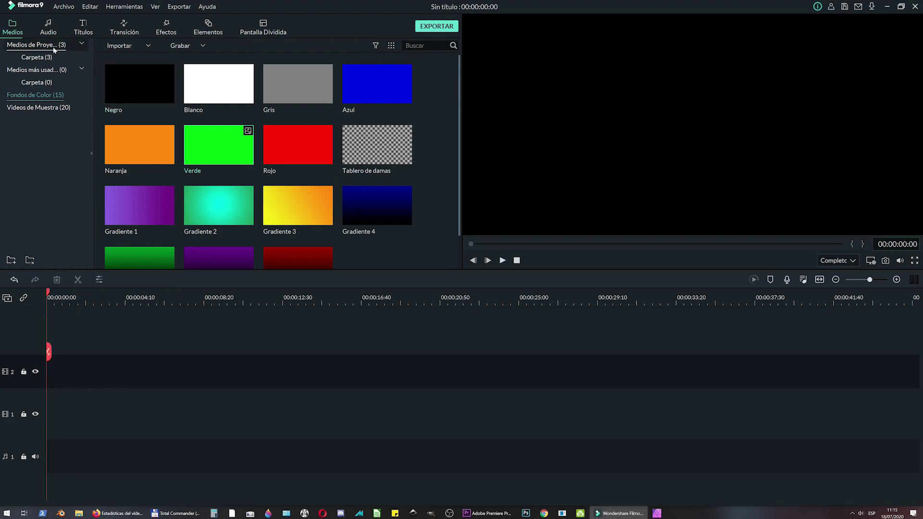
{"action": "key", "text": "ctrl+i"}
{"action": "left_click", "coordinate": [129, 60]}
{"action": "left_click", "coordinate": [650, 347]}
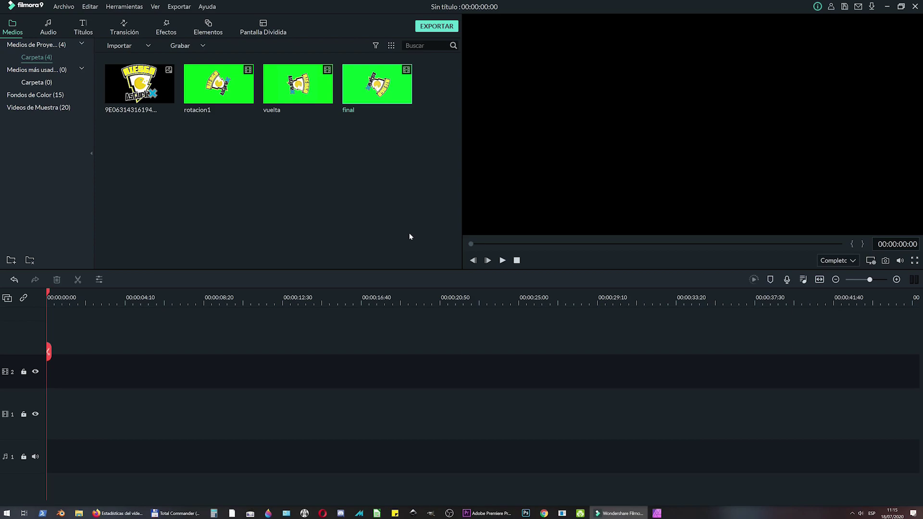
Step: Import the image background-438426_1920.jpg from the descargas folder on drive W
{"action": "key", "text": "ctrl+i"}
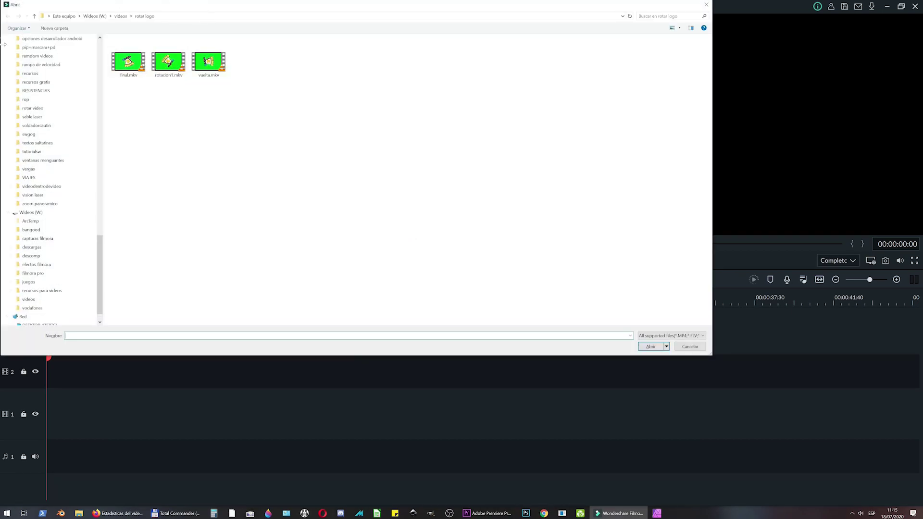
{"action": "left_click", "coordinate": [92, 16]}
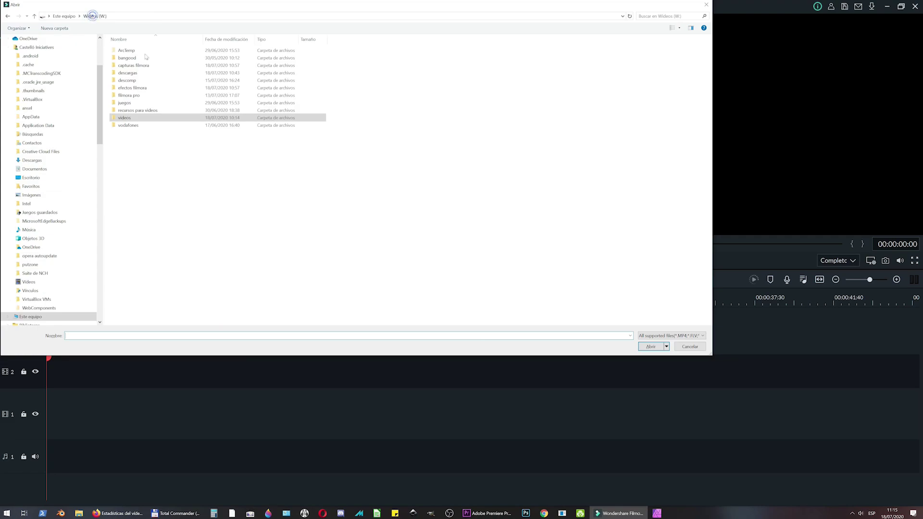
{"action": "double_click", "coordinate": [127, 73]}
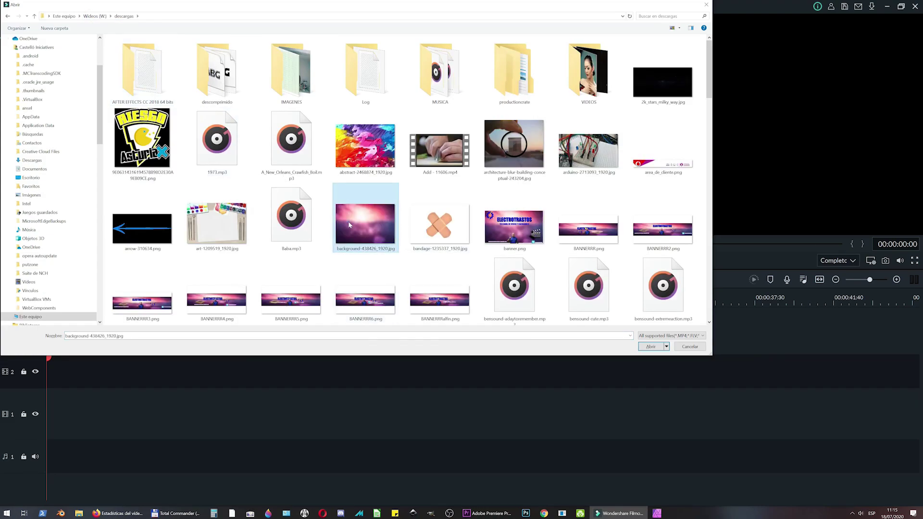
{"action": "left_click", "coordinate": [649, 347]}
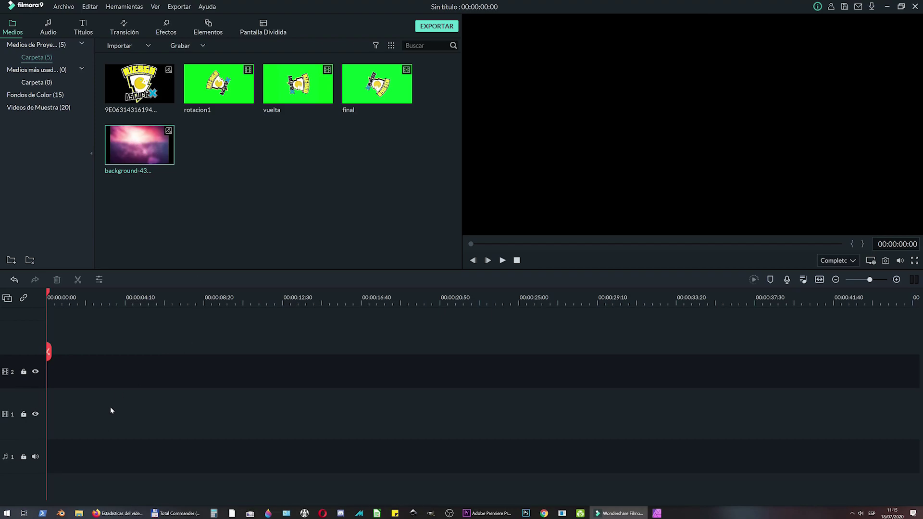
Step: Place the background image at the start of video track 1 and crop it to fit the frame
{"action": "left_click_drag", "start_coordinate": [139, 145], "coordinate": [39, 401]}
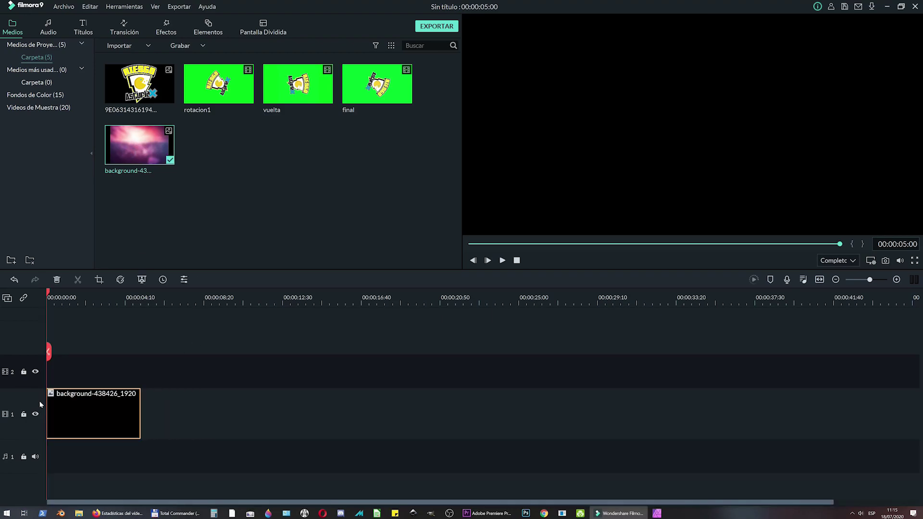
{"action": "right_click", "coordinate": [95, 414]}
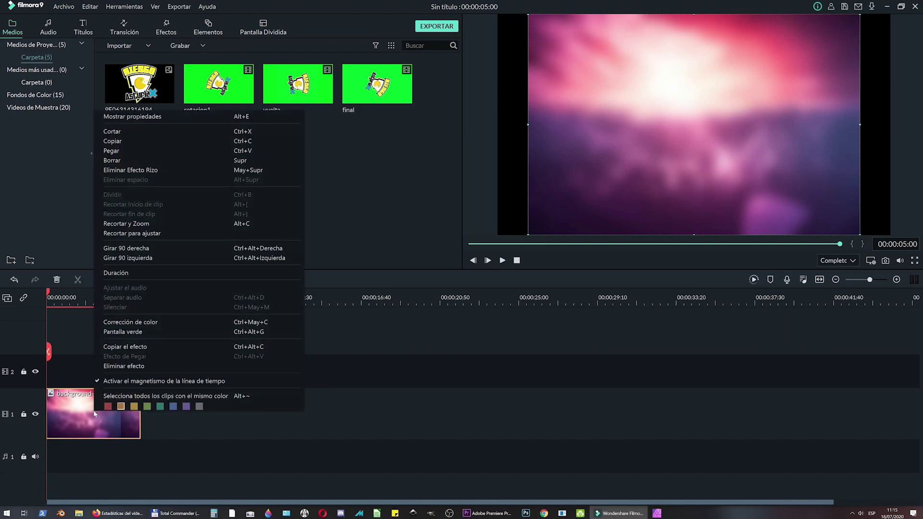
{"action": "left_click", "coordinate": [158, 234]}
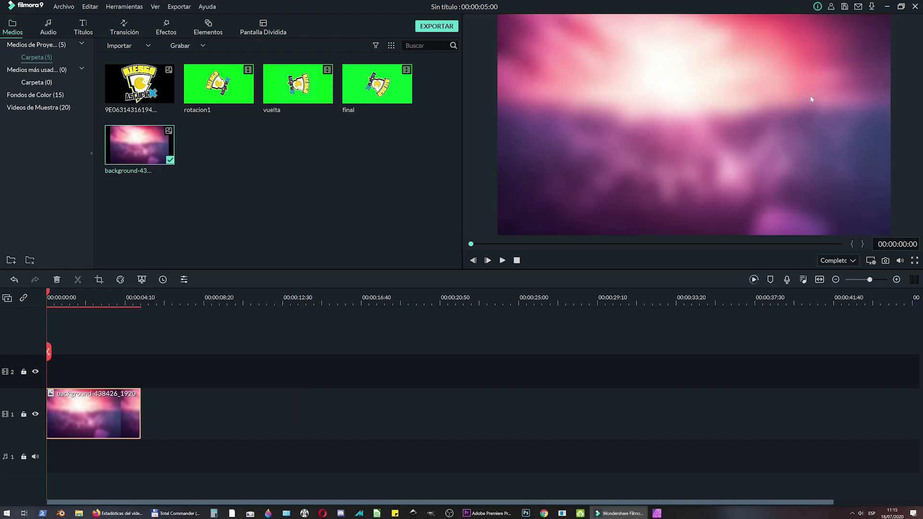
Step: Place the final clip at the start of video track 2 and extend the background image to the same length
{"action": "mouse_move", "coordinate": [368, 87]}
{"action": "left_click_drag", "start_coordinate": [358, 87], "coordinate": [58, 371]}
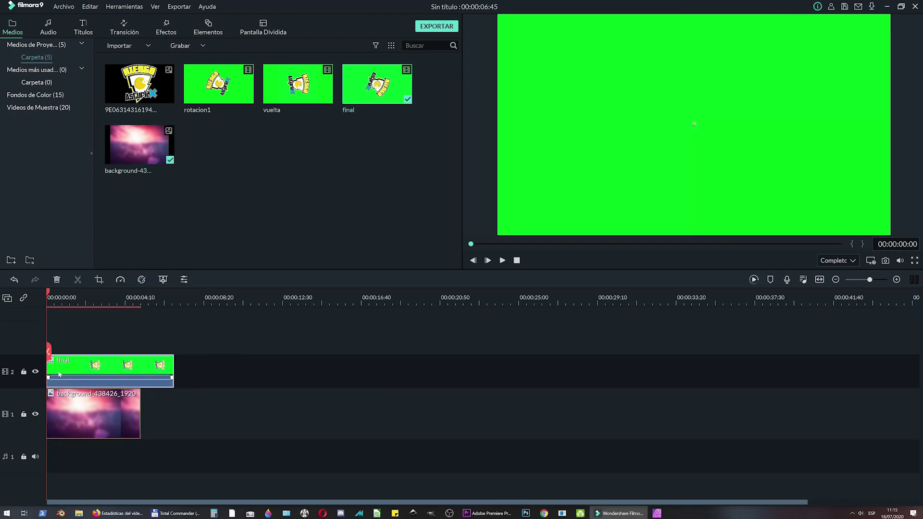
{"action": "left_click", "coordinate": [140, 415]}
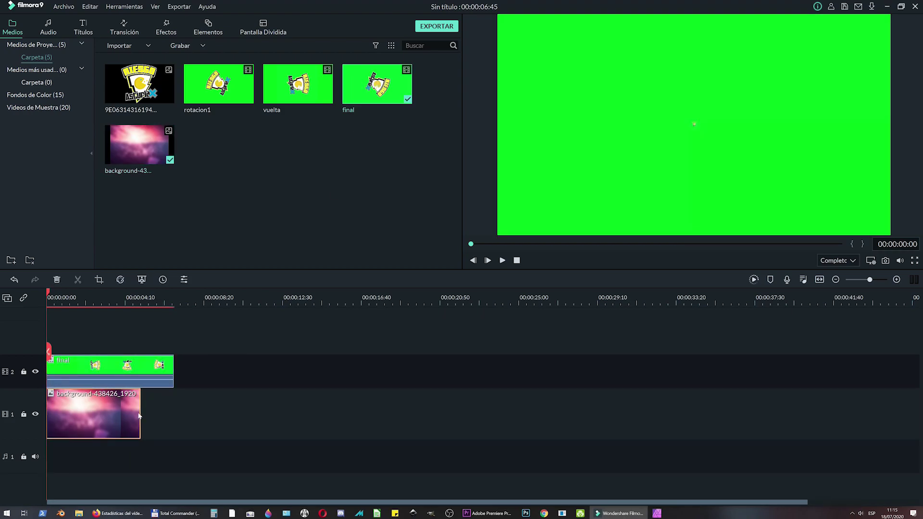
{"action": "left_click_drag", "start_coordinate": [140, 414], "coordinate": [174, 413]}
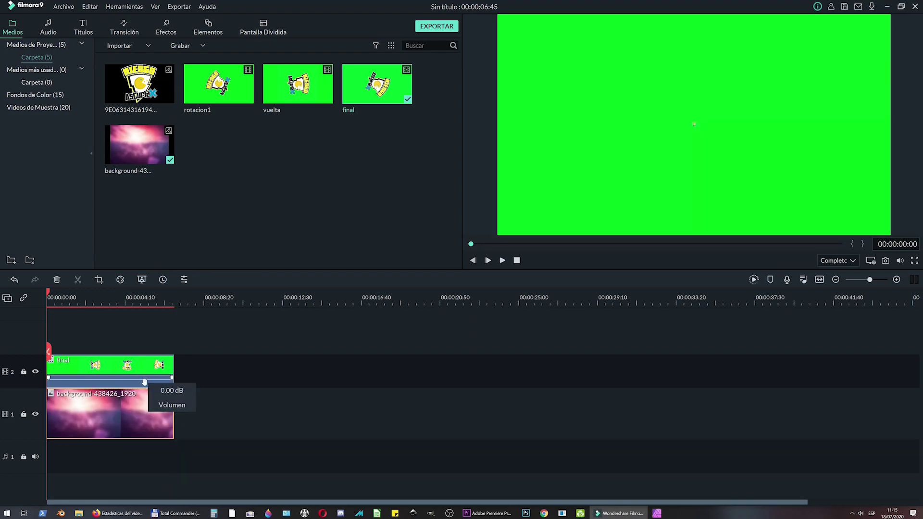
Step: Enable Chroma Key on the final clip, sample its green background as the key colour, and play the result
{"action": "double_click", "coordinate": [103, 376]}
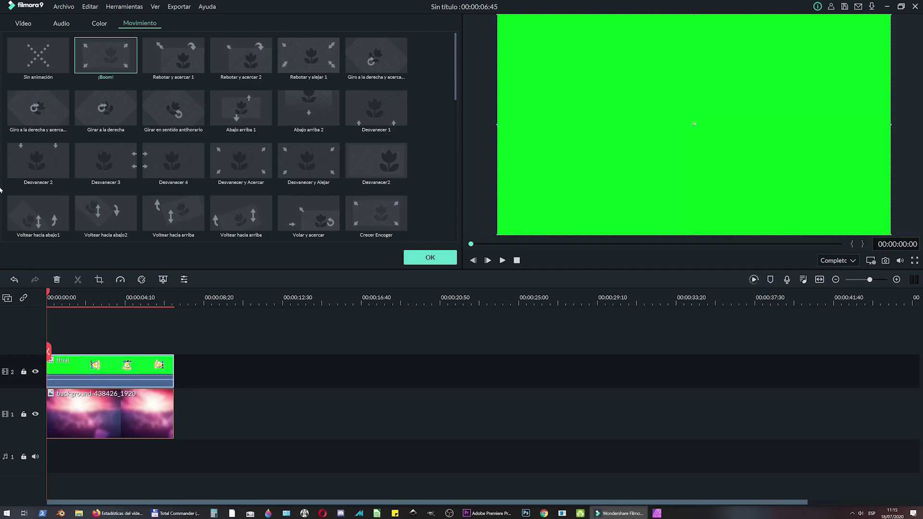
{"action": "left_click", "coordinate": [24, 24]}
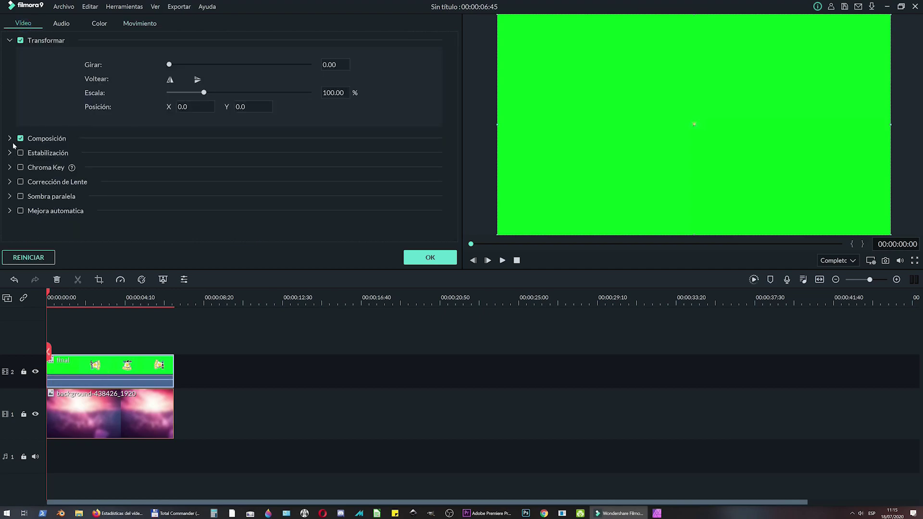
{"action": "left_click", "coordinate": [20, 168]}
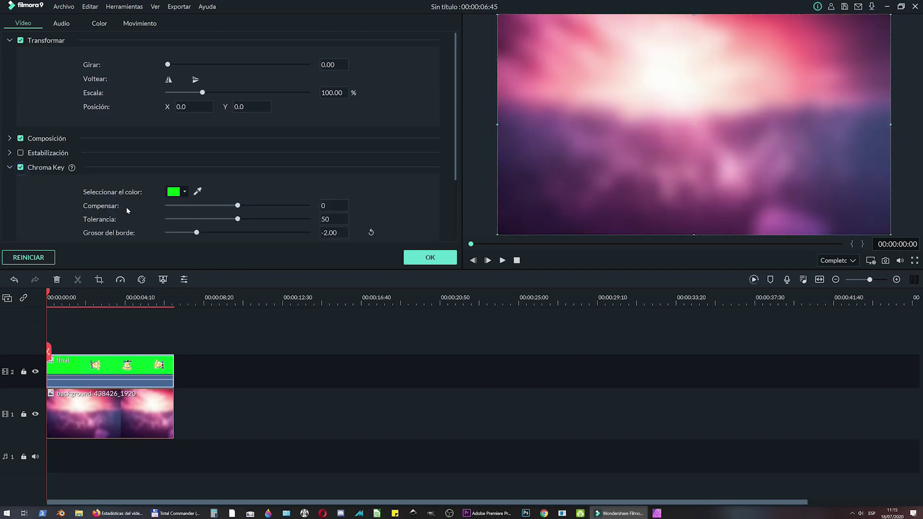
{"action": "left_click", "coordinate": [197, 192]}
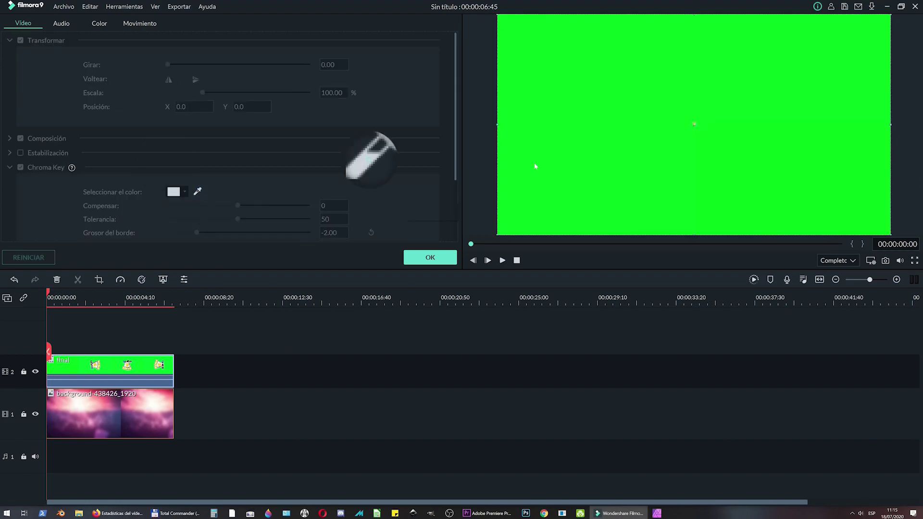
{"action": "left_click", "coordinate": [620, 130]}
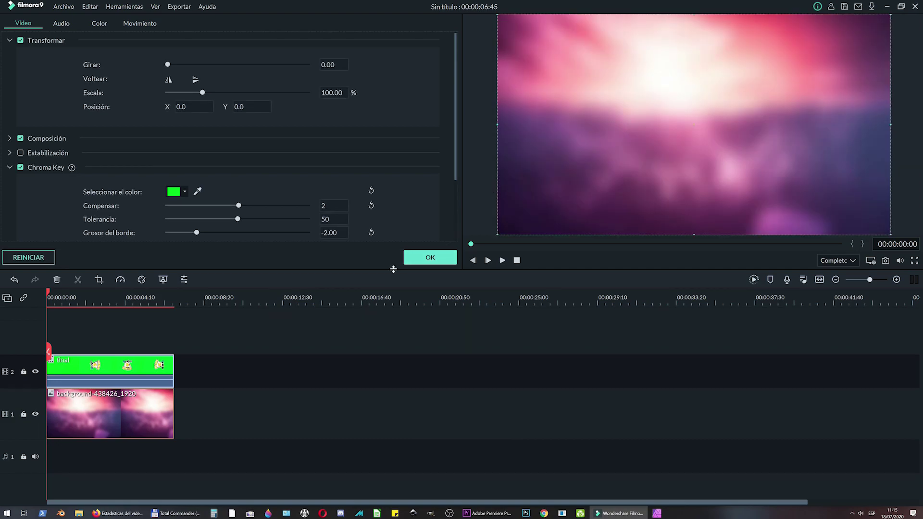
{"action": "left_click", "coordinate": [502, 260]}
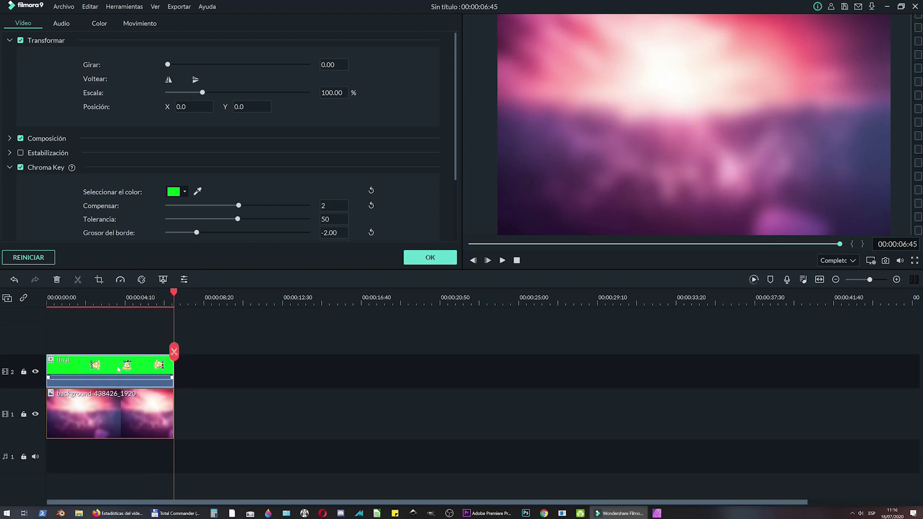
Step: Shrink the final clip to about 13% scale in the frame's lower-right corner, from the timeline start, and play it
{"action": "key", "text": "Home"}
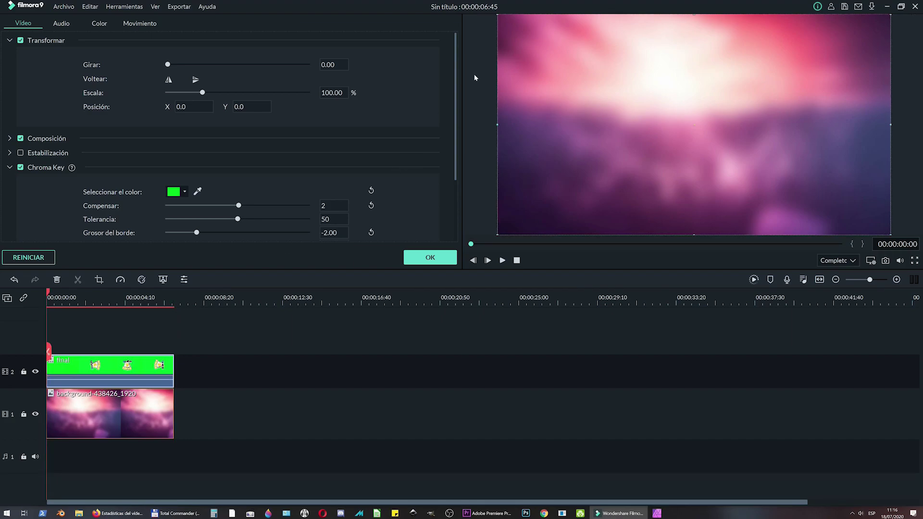
{"action": "left_click_drag", "start_coordinate": [498, 15], "coordinate": [839, 228]}
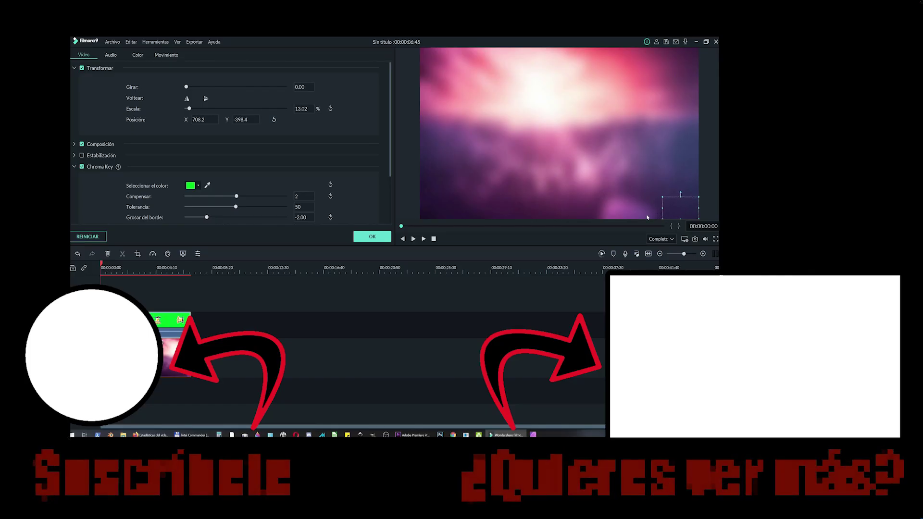
{"action": "left_click", "coordinate": [423, 239]}
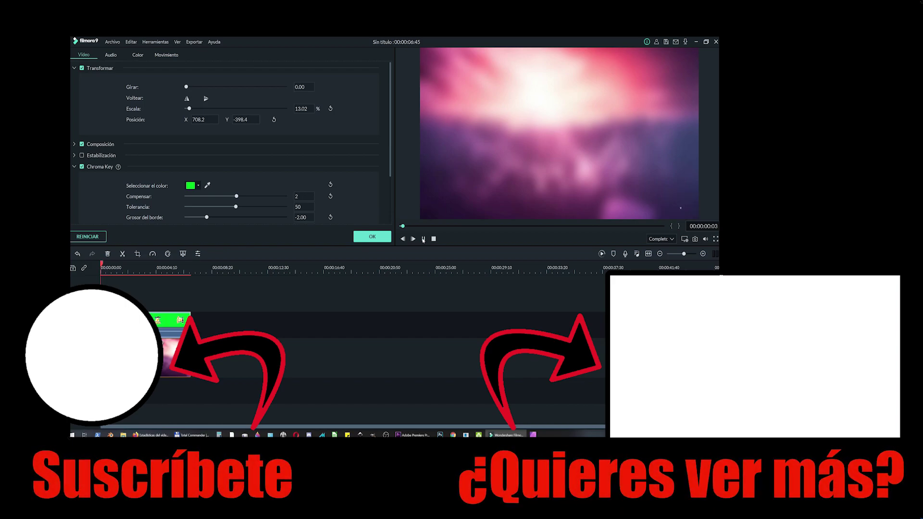